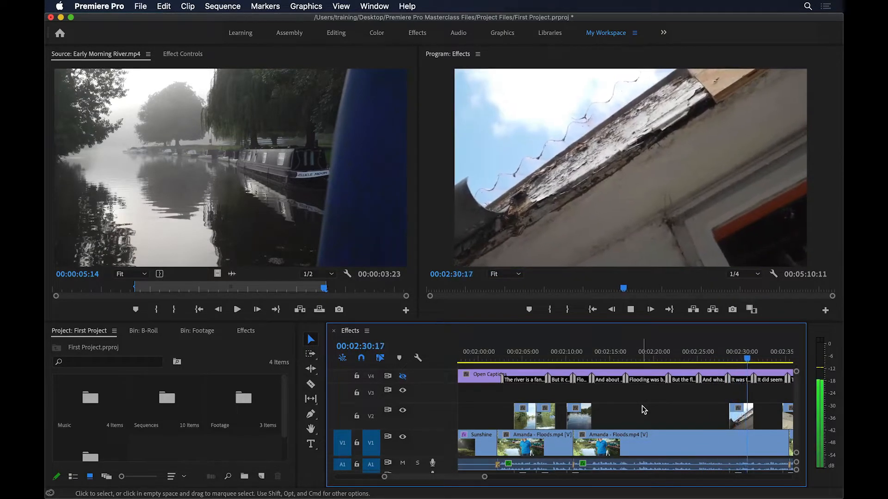
Stop playback and move the playhead forward to the B-roll clip at about 00:02:34:23.
key("space")
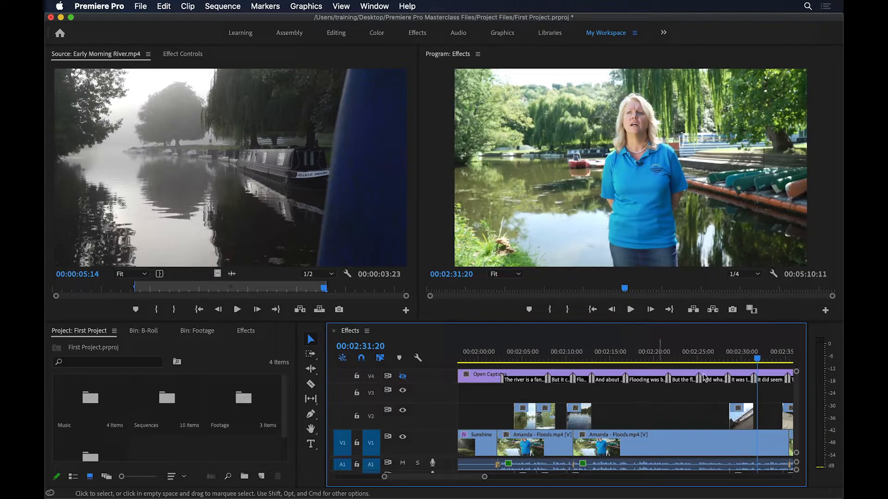
left_click_drag(749, 357, 788, 366)
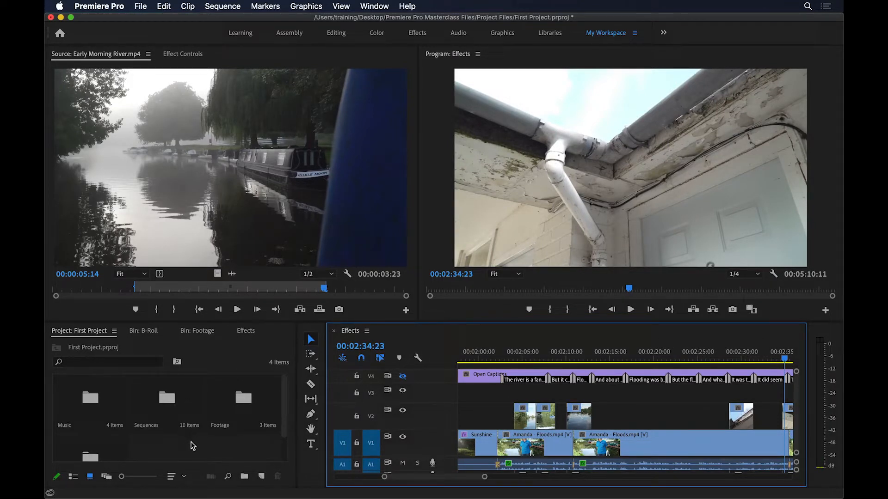
Import the Flood Photos folder from the Graphics folder into the First Project project.
double_click(155, 451)
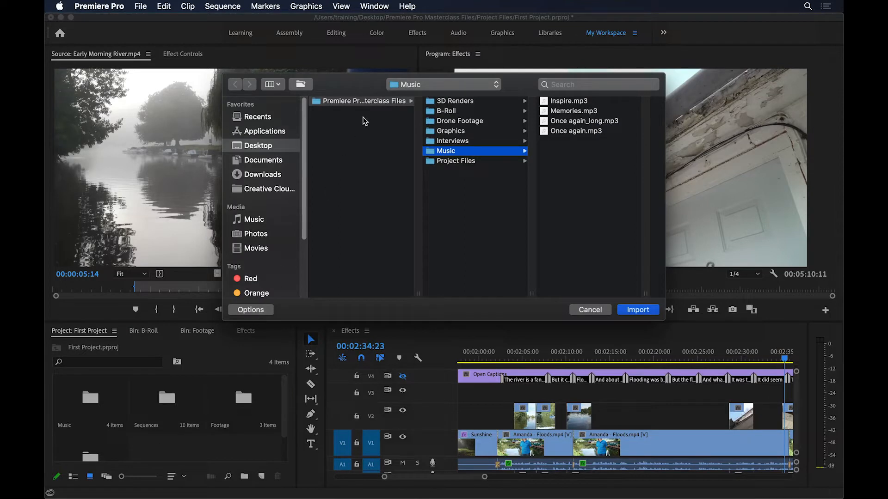
left_click(462, 130)
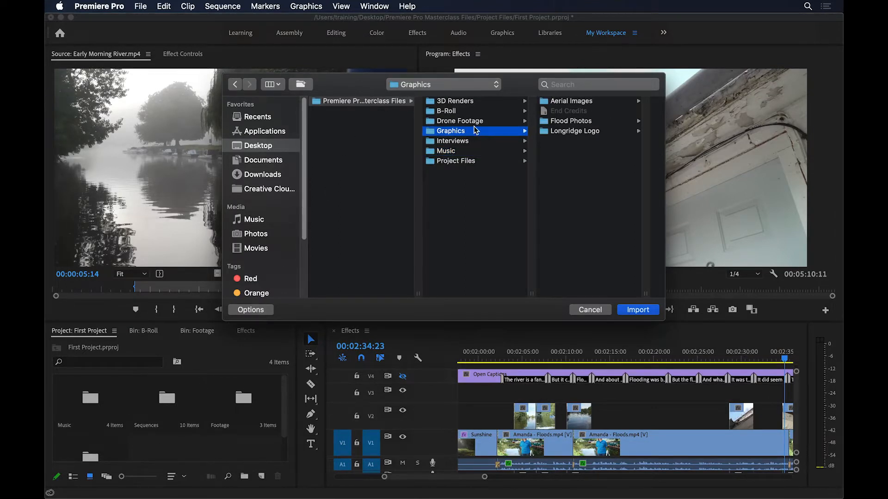
left_click(569, 121)
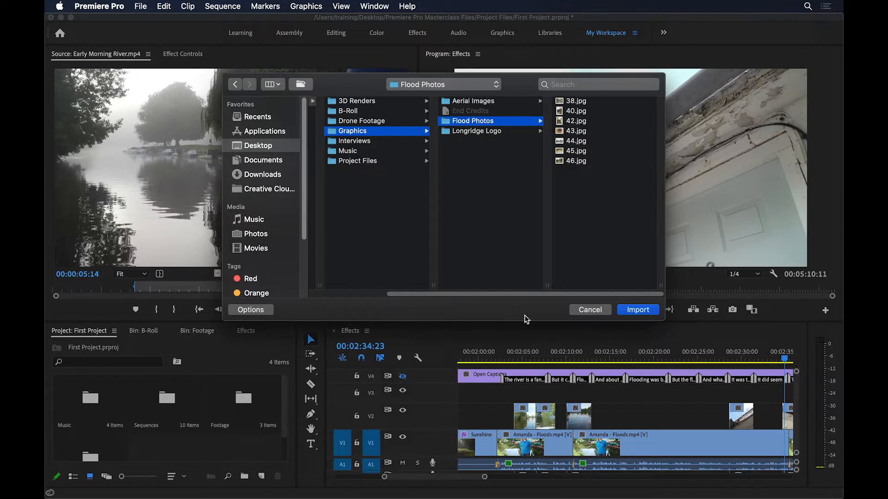
left_click(636, 315)
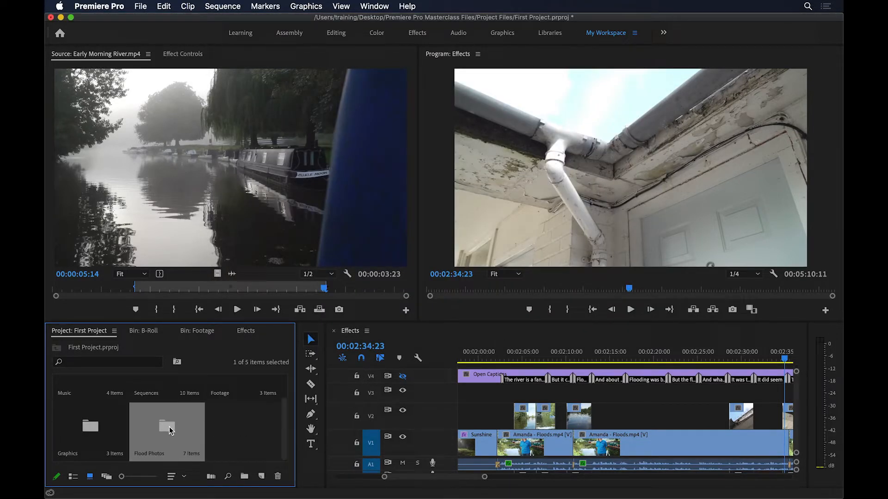
Open the imported Flood Photos bin and load 38.jpg for previewing as the source clip.
double_click(171, 430)
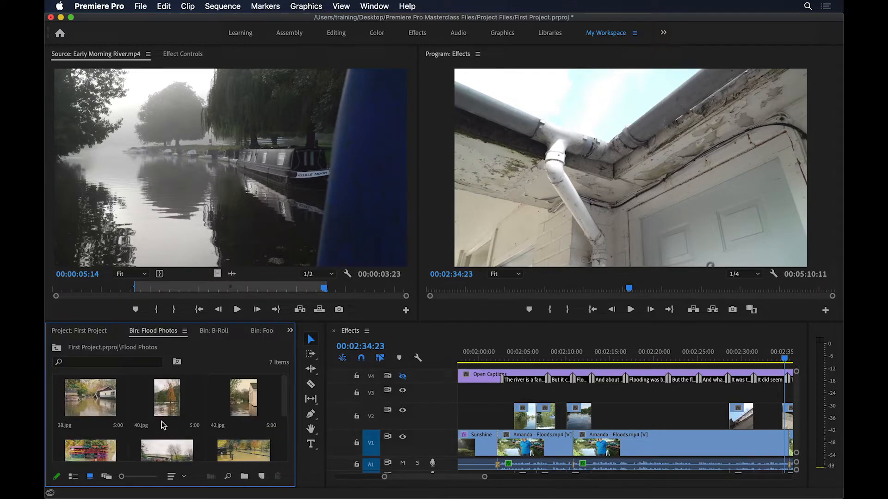
double_click(93, 396)
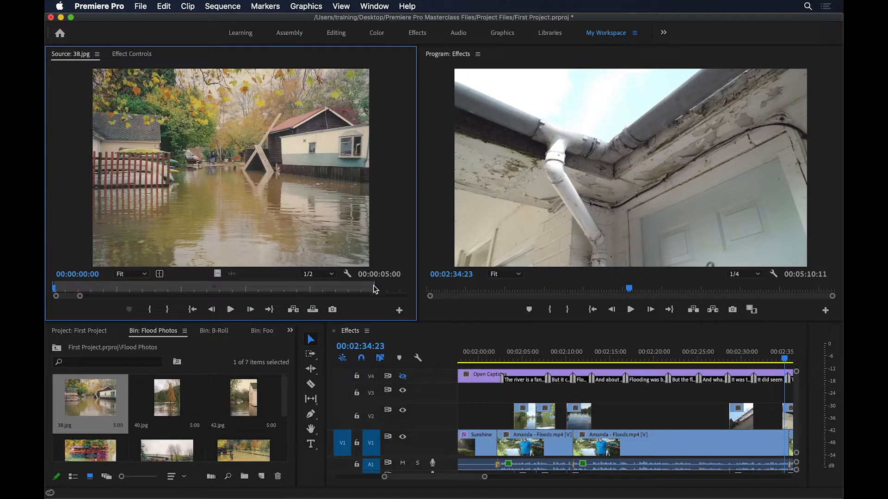
Mark an Out point at about 00:32:50:05 in 38.jpg, clear it, and return to the photo's start.
left_click_drag(80, 298, 278, 296)
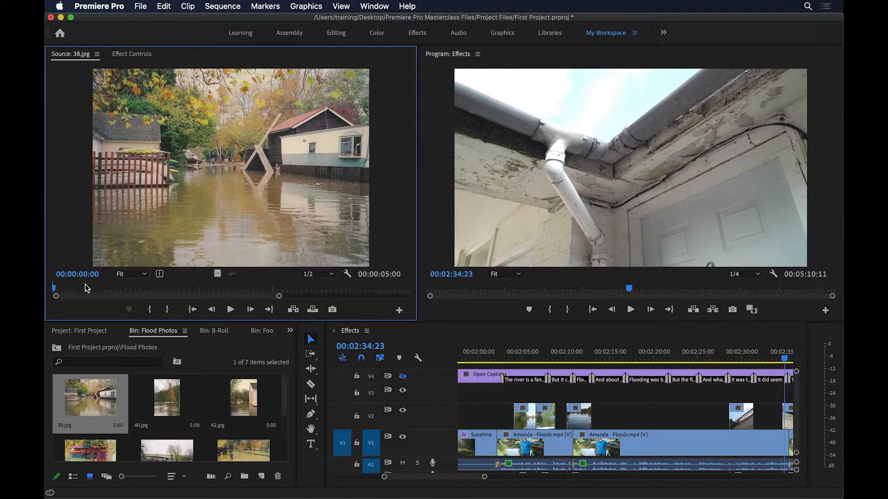
left_click_drag(104, 288, 133, 288)
key("o")
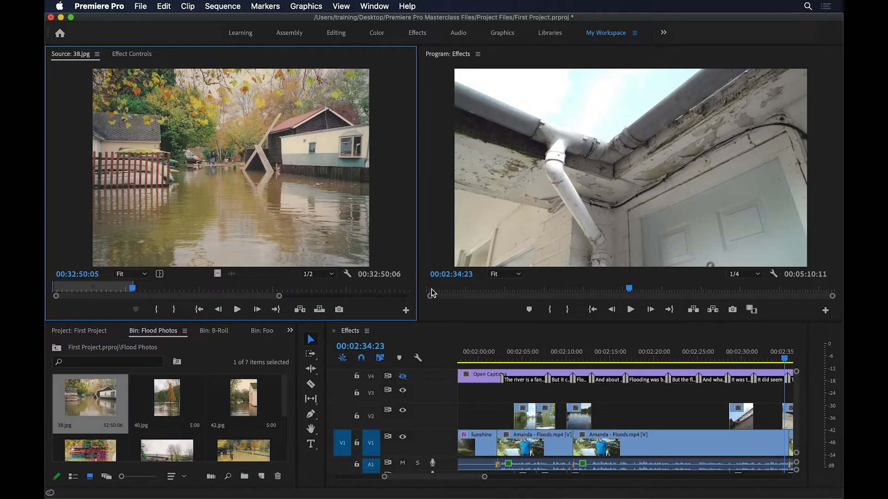
key("alt+x")
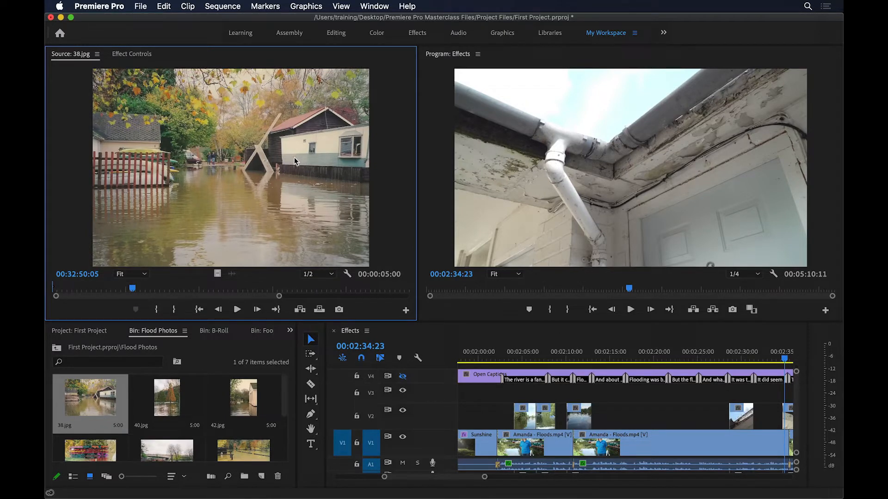
left_click_drag(133, 289, 54, 289)
left_click_drag(278, 297, 183, 308)
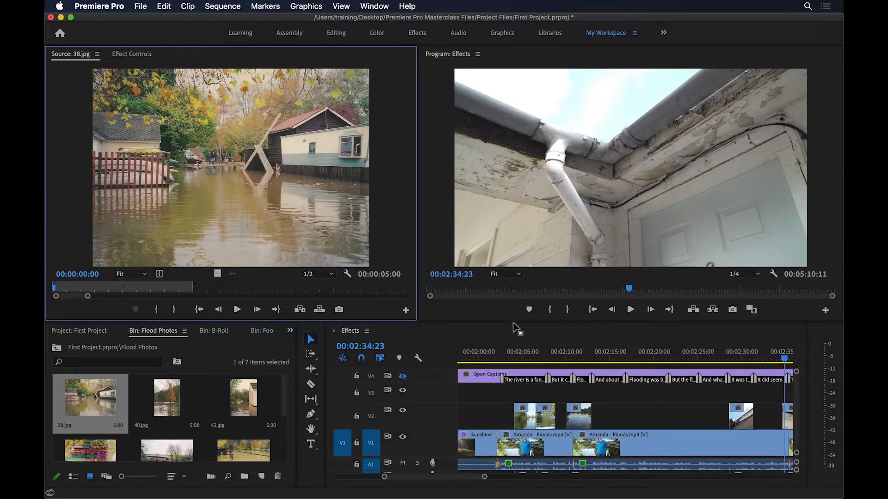
Enlarge the monitor area, set the sequence playhead to 00:02:15:21 and patch the source video to track V2.
left_click_drag(515, 322, 515, 310)
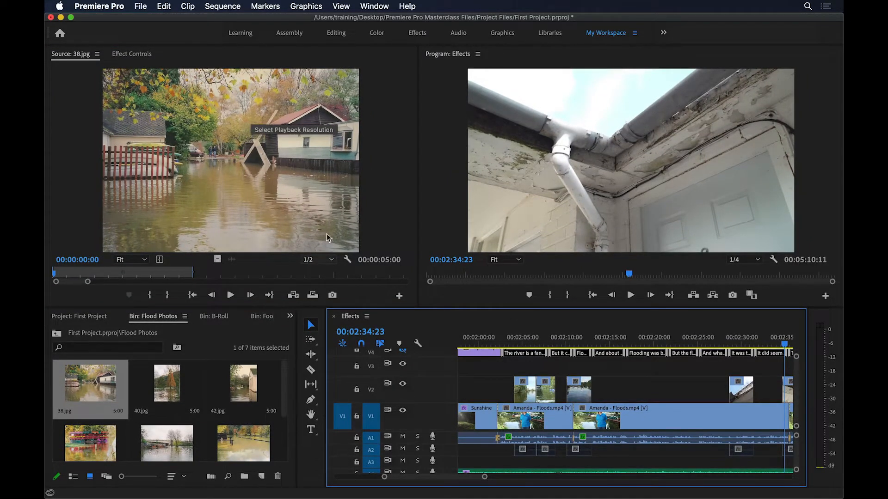
left_click_drag(394, 308, 395, 343)
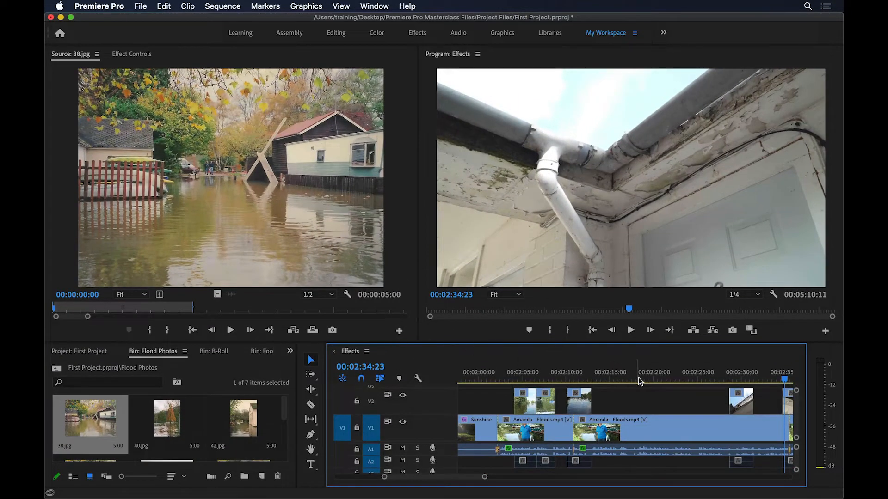
left_click_drag(639, 381, 619, 382)
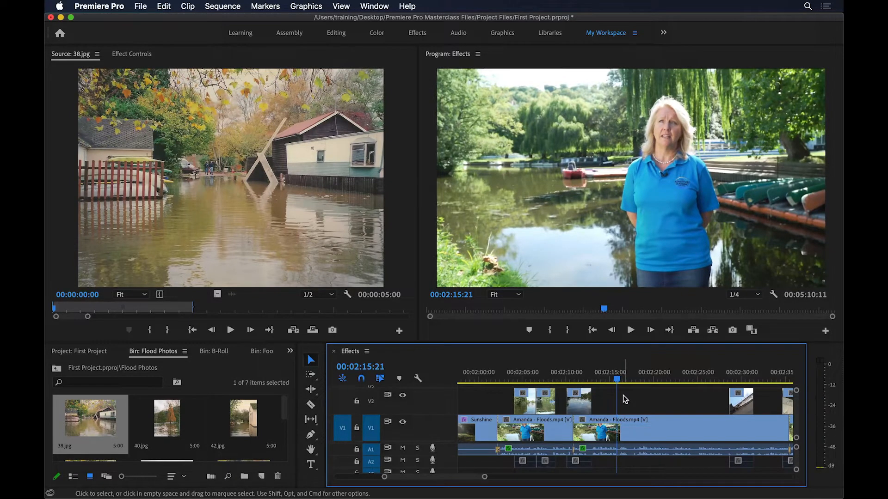
left_click(343, 402)
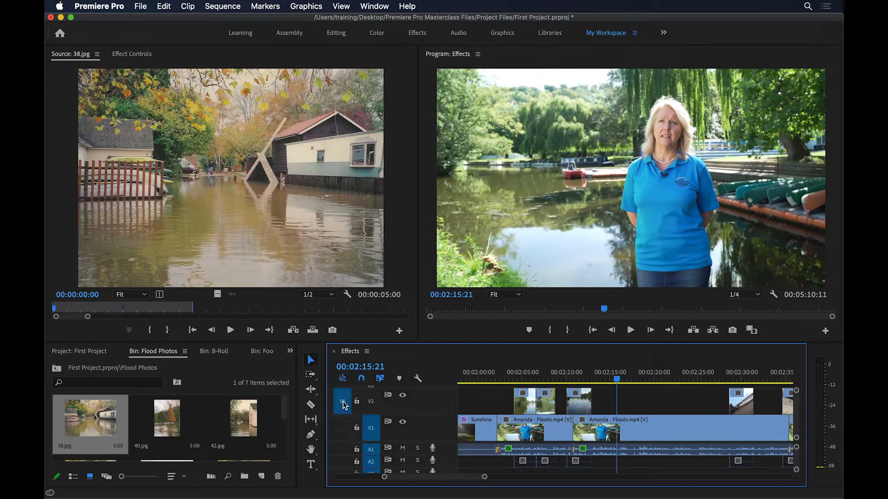
Overwrite 38.jpg onto track V2 at the playhead, and undo the edit.
left_click(313, 331)
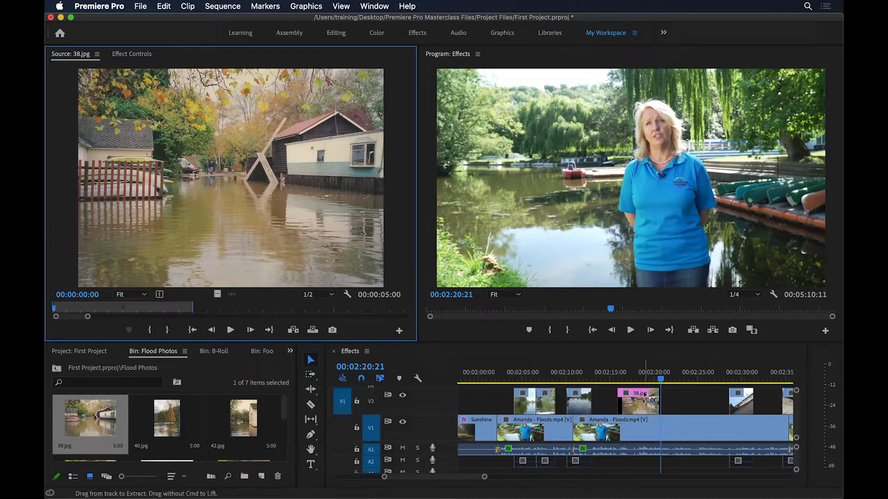
key("super+z")
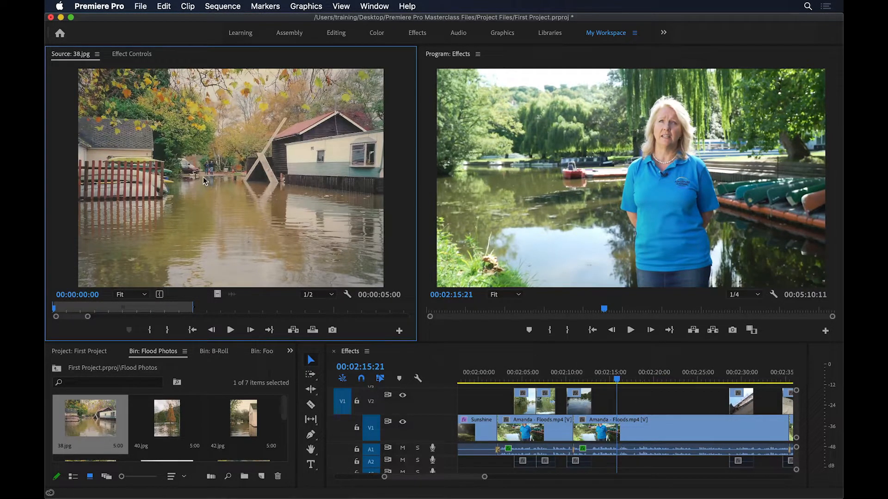
Place 38.jpg on track V2 starting at about 00:02:15:01, and display the clip's effect controls.
left_click_drag(221, 150, 616, 399)
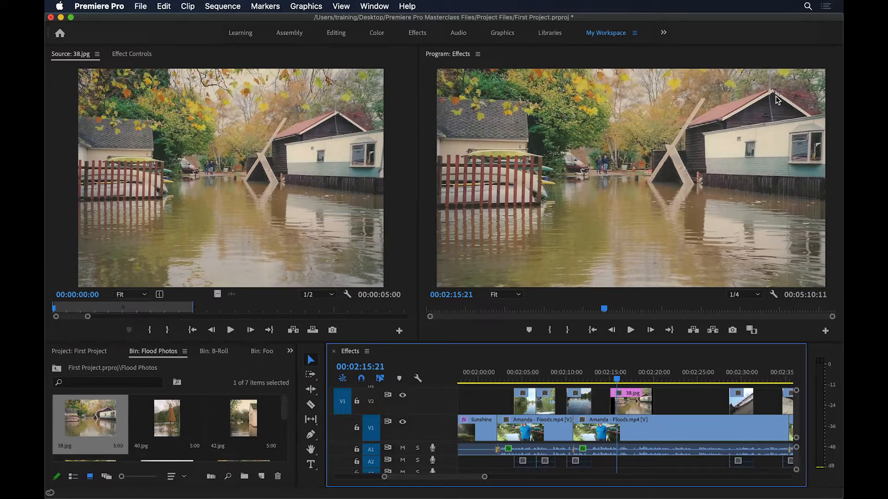
left_click(630, 391)
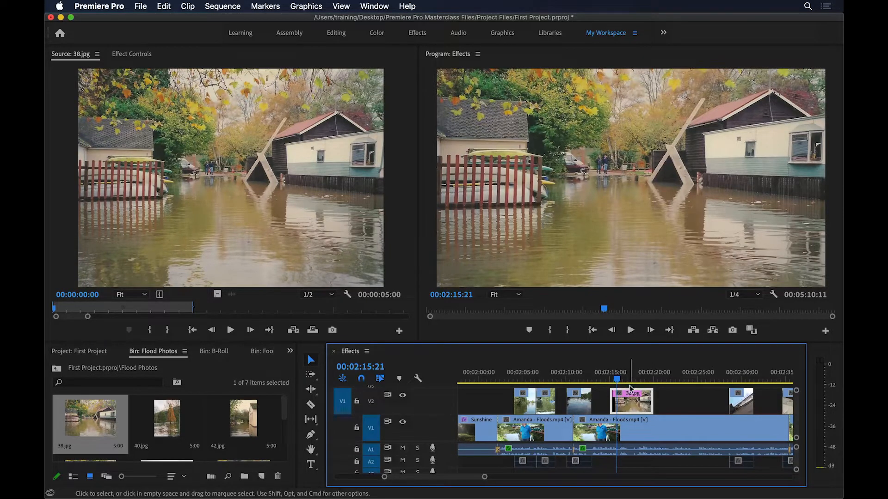
left_click(145, 54)
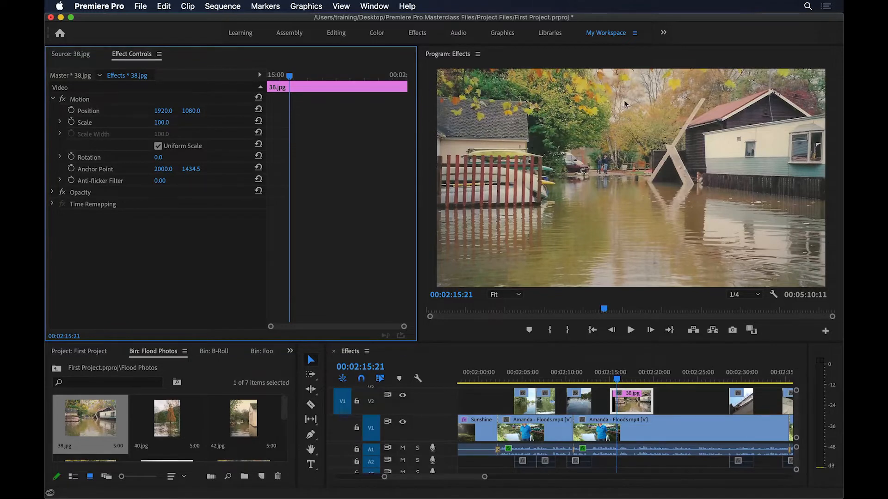
Try scaling 38.jpg down to 69 with the program preview at 25%, undo the scaling, and return the preview to Fit.
left_click(512, 296)
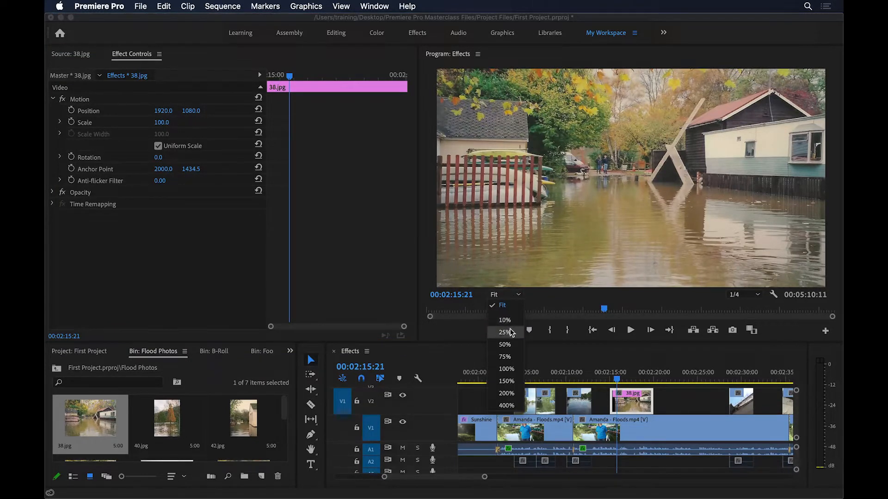
left_click(505, 333)
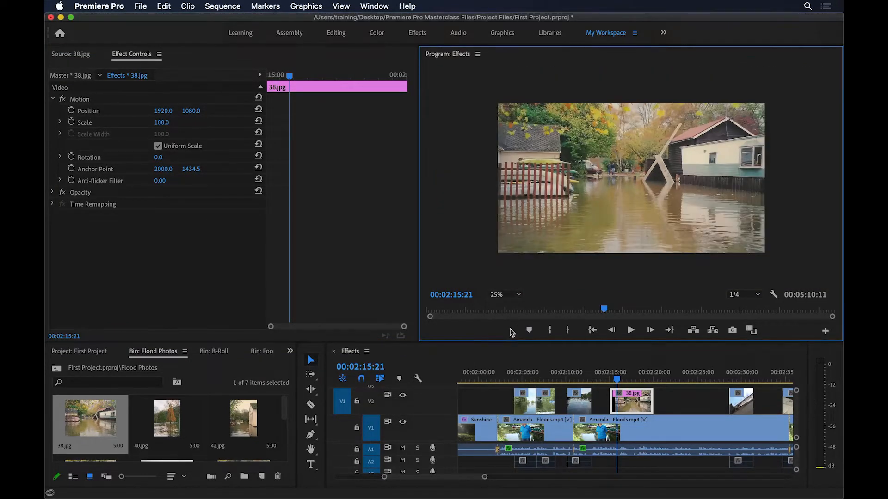
left_click(85, 99)
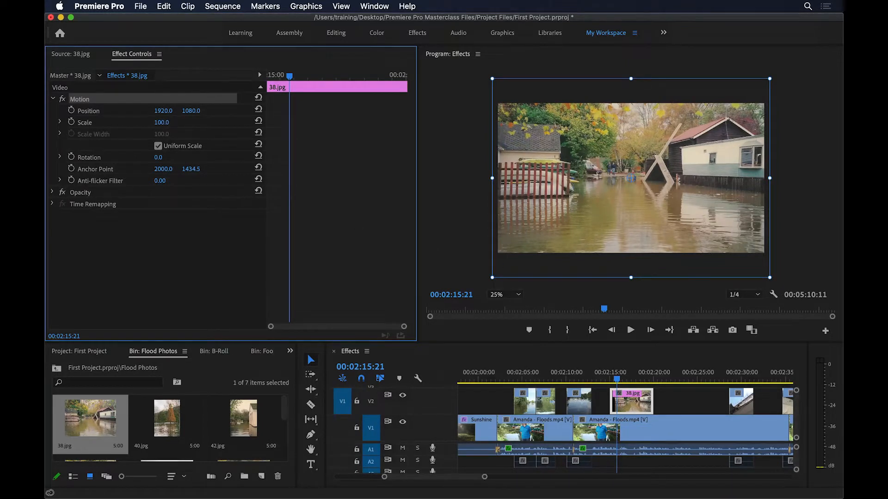
left_click_drag(162, 122, 147, 122)
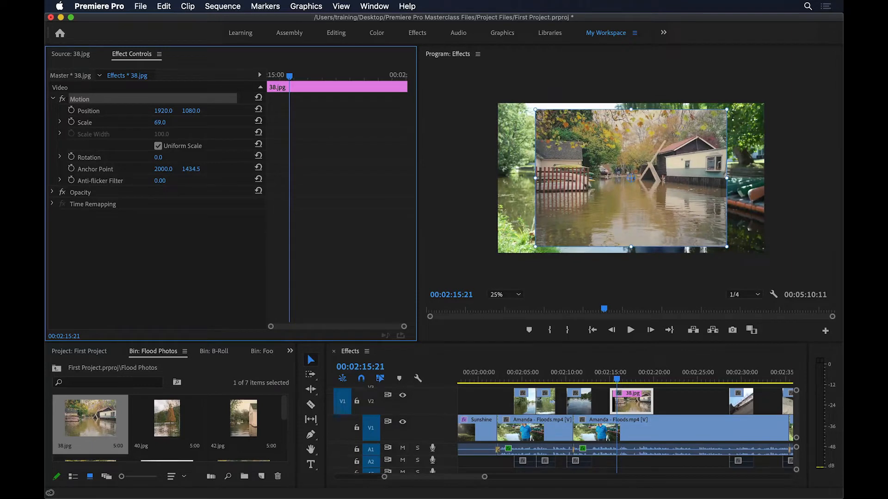
key("super+z")
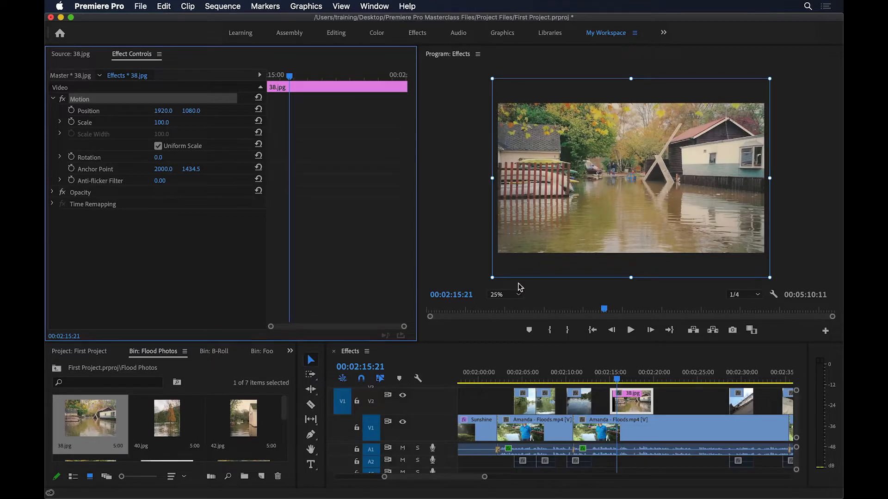
left_click(511, 296)
left_click(504, 306)
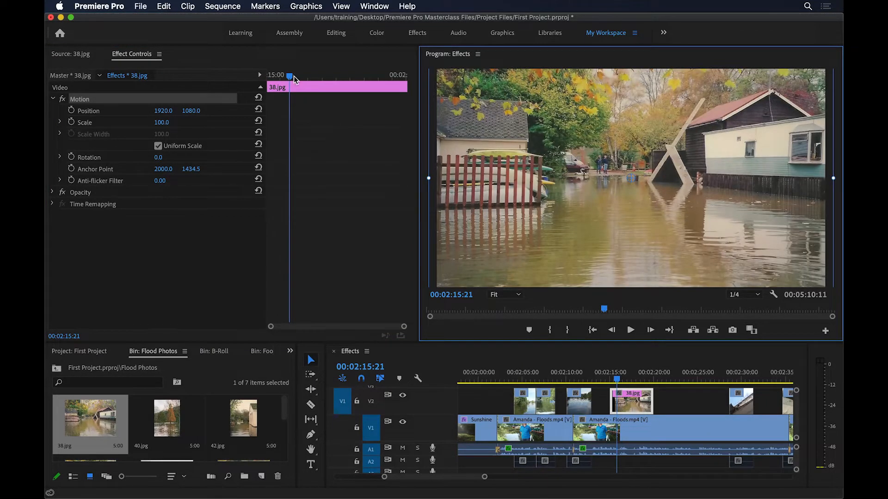
Turn on keyframing for Position and Scale at the first frame of the 38.jpg clip, 00:02:15:01.
left_click_drag(294, 80, 259, 77)
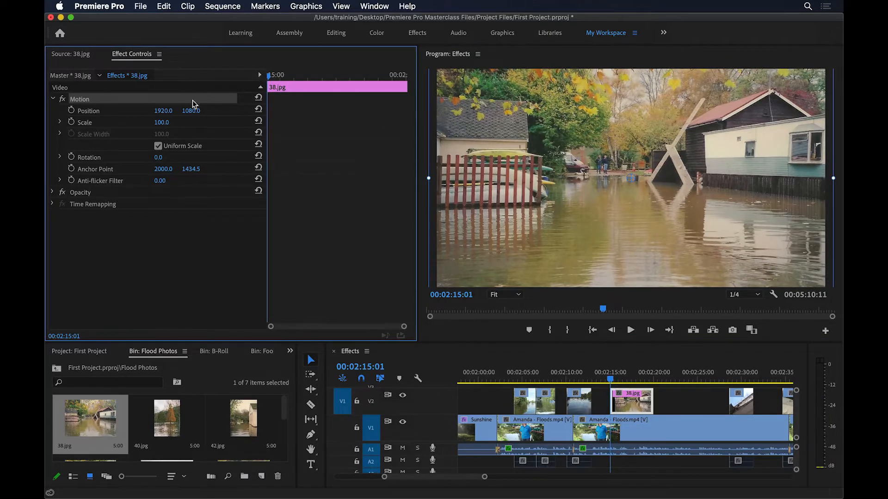
left_click(71, 110)
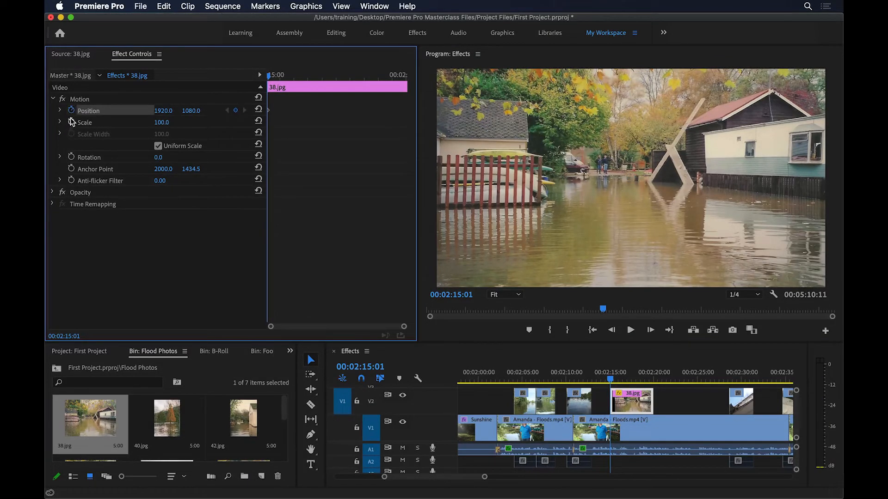
left_click(71, 122)
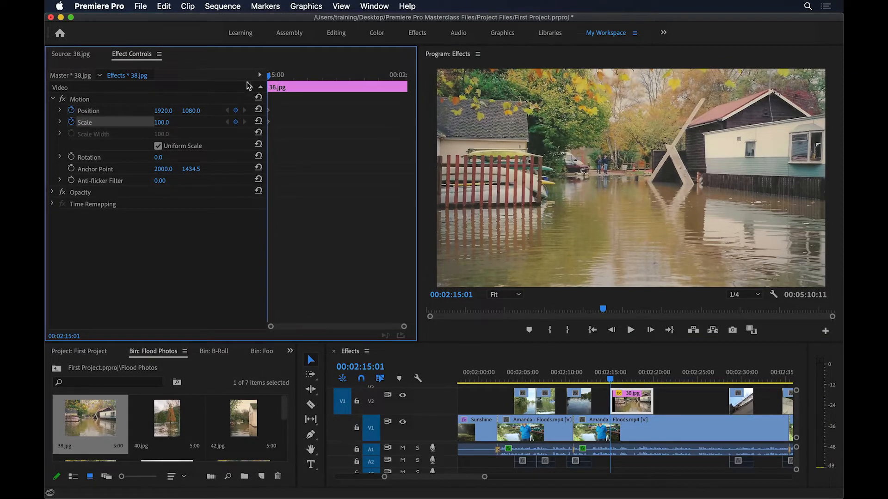
Set the photo's Scale to 115 at its last frame, 00:02:20:00, and scrub through the resulting zoom.
left_click_drag(373, 75, 411, 79)
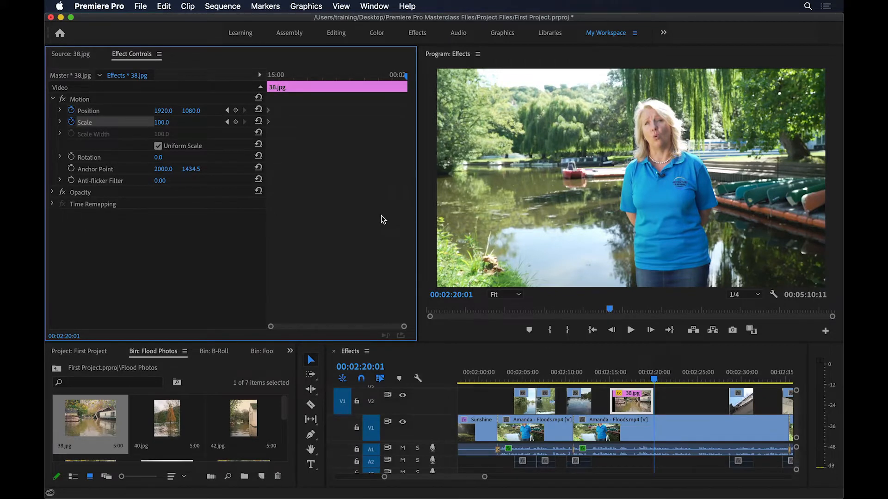
key("Left")
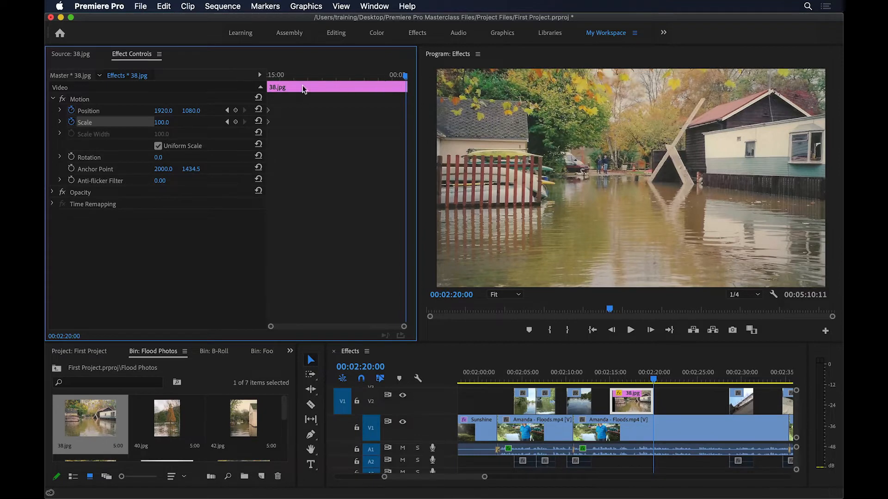
left_click(162, 122)
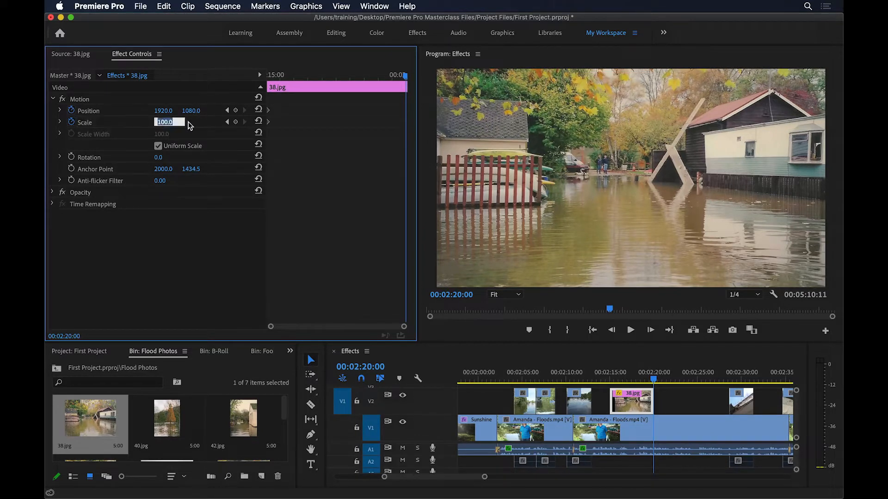
type("115")
key("Return")
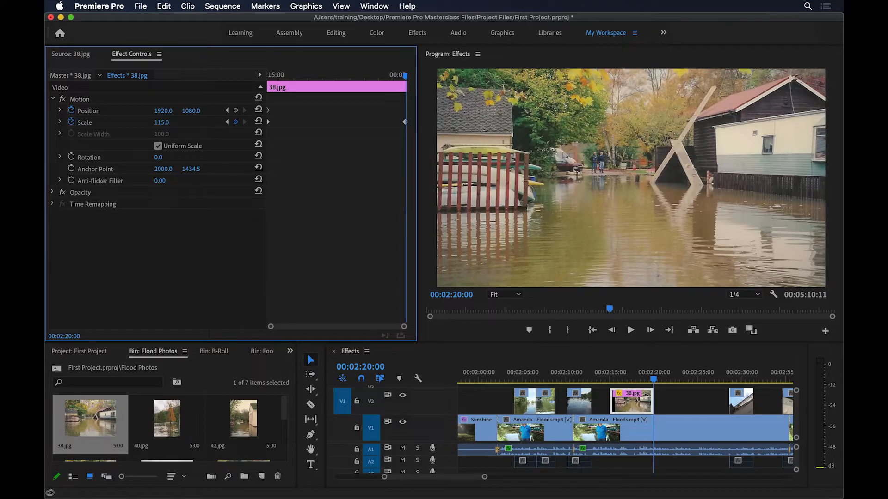
left_click_drag(295, 71, 406, 79)
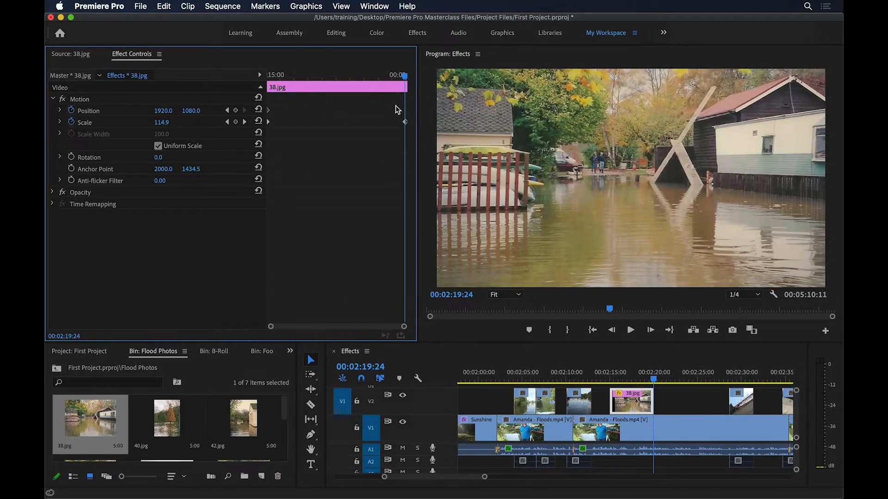
At 38.jpg's last keyframe, turn off snapping in the Program Monitor and move the photo freely to about Position 1706.1, 1419.9.
left_click(245, 122)
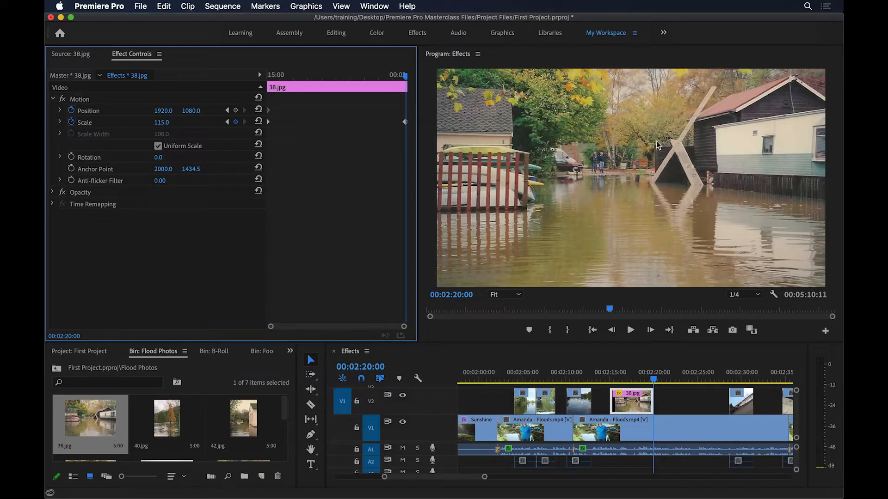
left_click(80, 99)
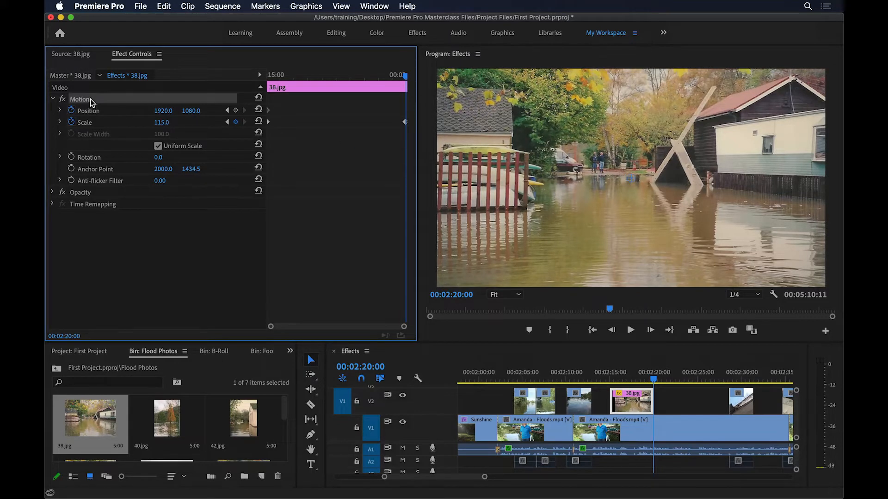
mouse_move(716, 152)
left_mouse_down()
mouse_move(698, 152)
mouse_move(710, 154)
left_mouse_up()
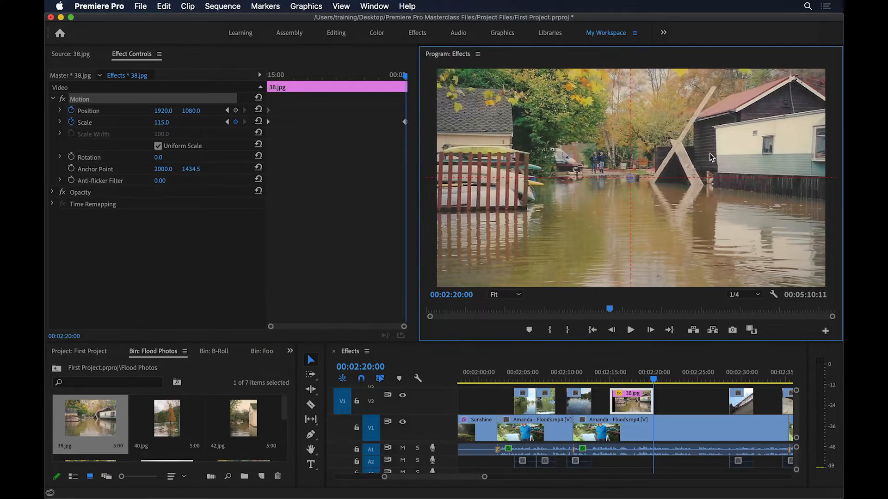
left_click(340, 6)
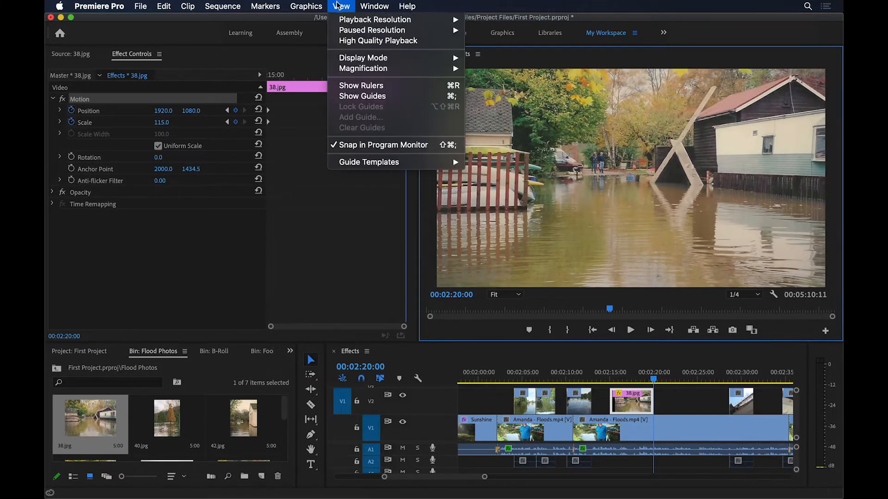
left_click(366, 145)
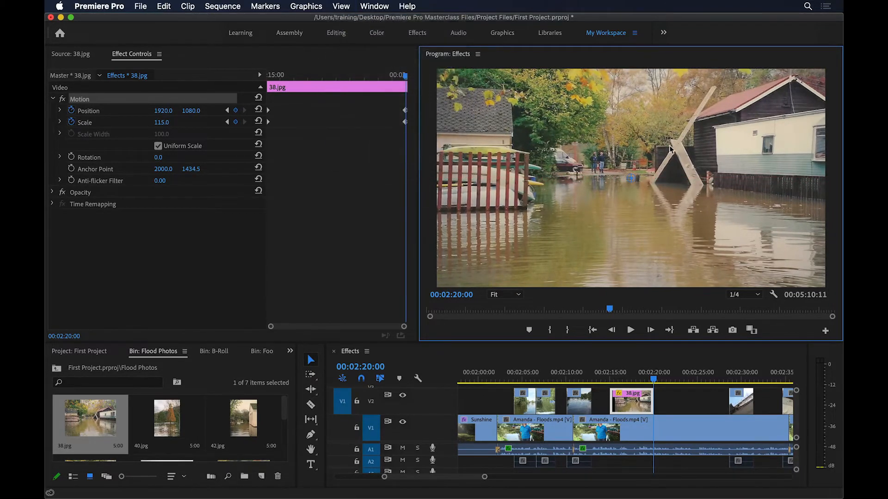
left_click_drag(717, 139, 696, 173)
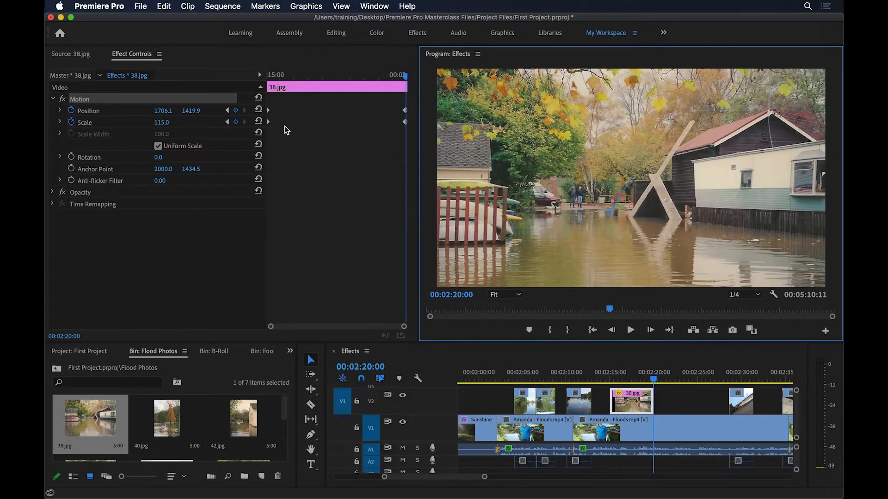
Play 38.jpg's combined position and scale animation from its first frame, 00:02:15:01, and return the playhead into the clip.
left_click_drag(281, 75, 252, 77)
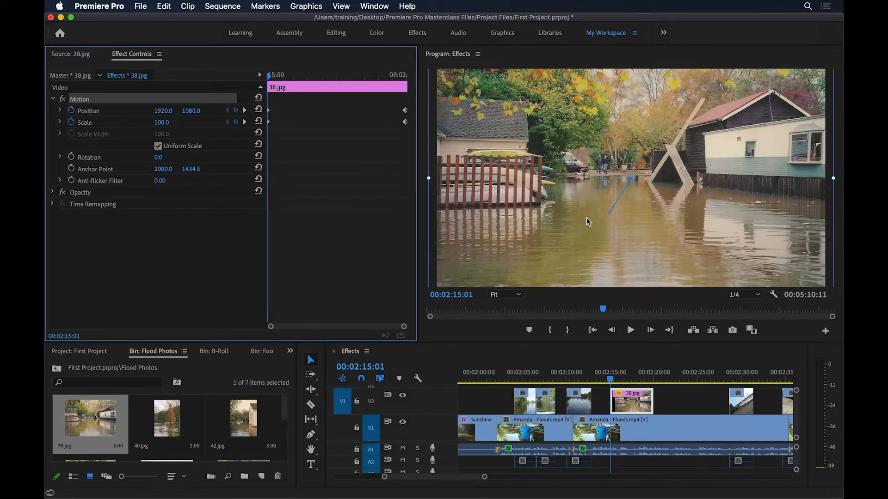
key("space")
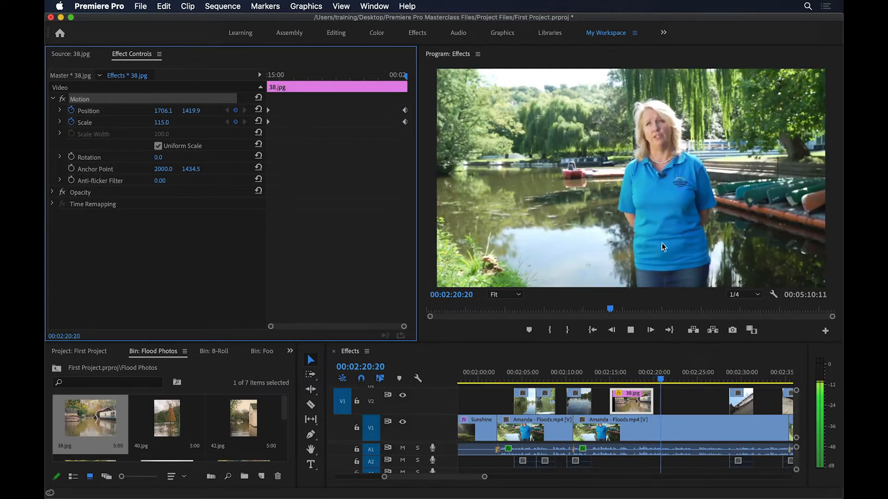
left_click(627, 379)
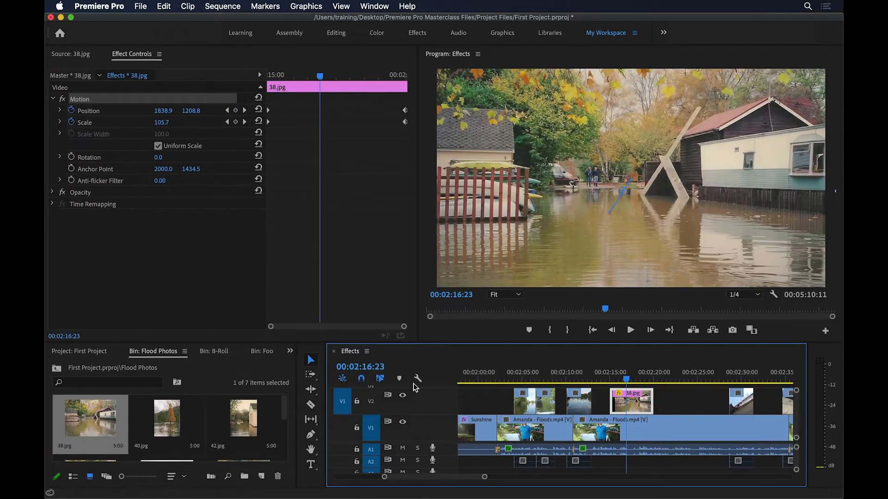
Place 44.jpg on track V2 directly after 38.jpg, and display the new clip's effect controls.
left_click_drag(284, 403, 285, 432)
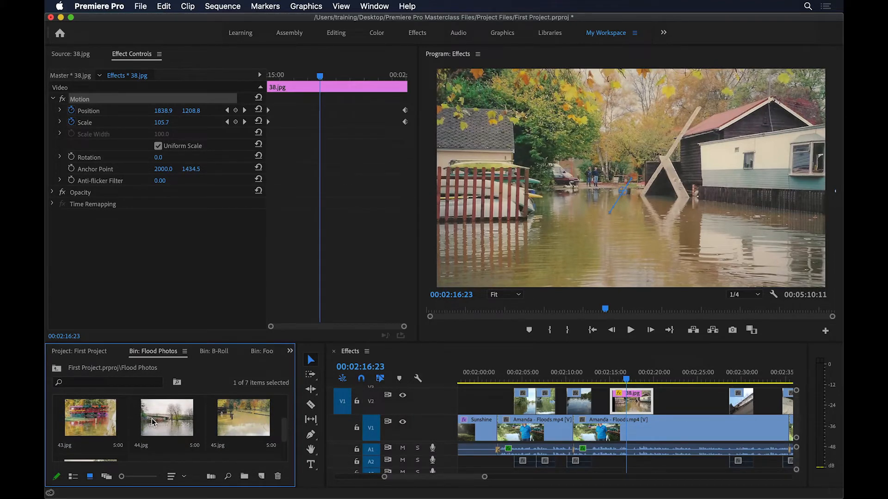
left_click_drag(153, 419, 660, 400)
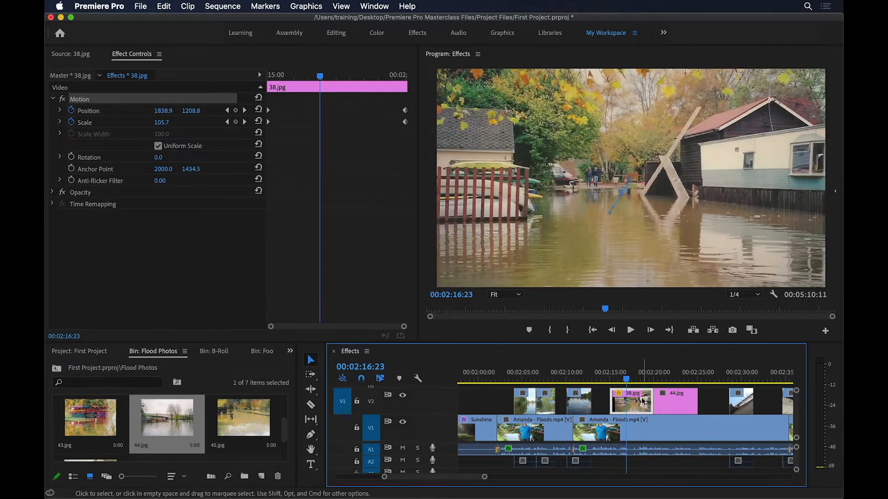
left_click(660, 381)
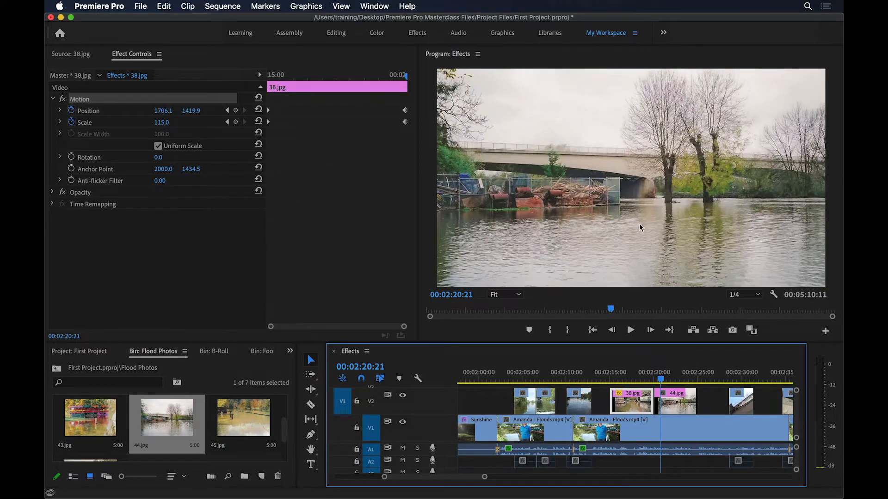
left_click(677, 403)
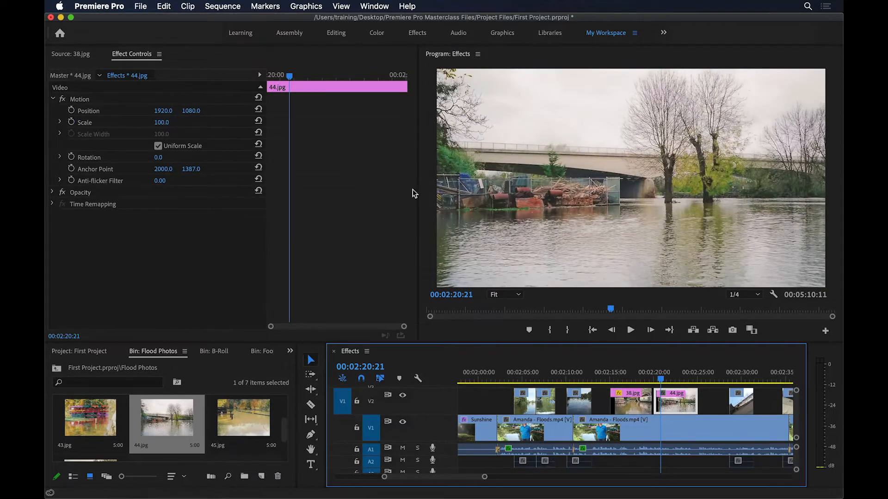
At 44.jpg's first frame, 00:02:20:01, turn on Scale keyframing, set the vertical Position to 1190, and turn on Position keyframing.
left_click_drag(290, 74, 264, 77)
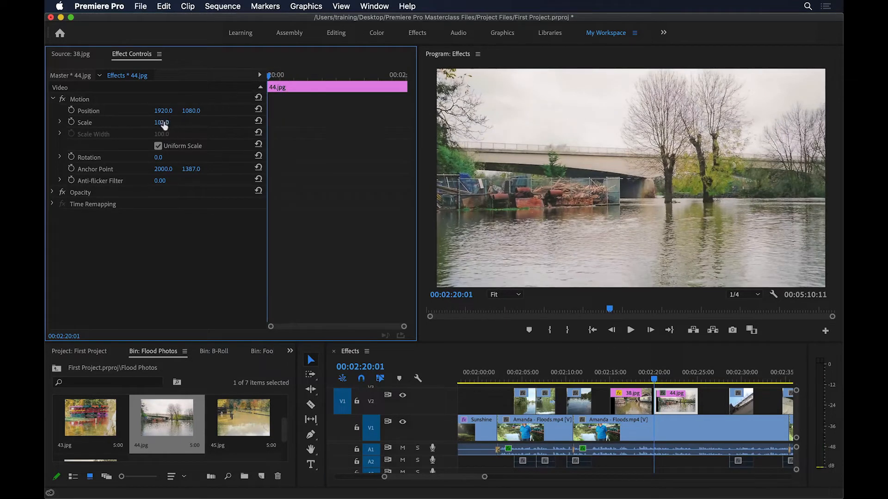
mouse_move(161, 122)
left_mouse_down()
mouse_move(146, 122)
mouse_move(161, 122)
left_mouse_up()
left_click(72, 122)
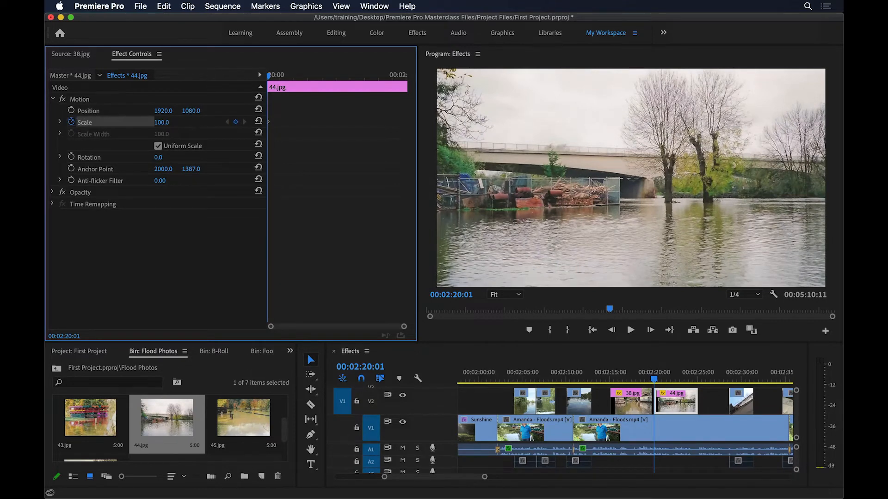
left_click_drag(191, 111, 242, 110)
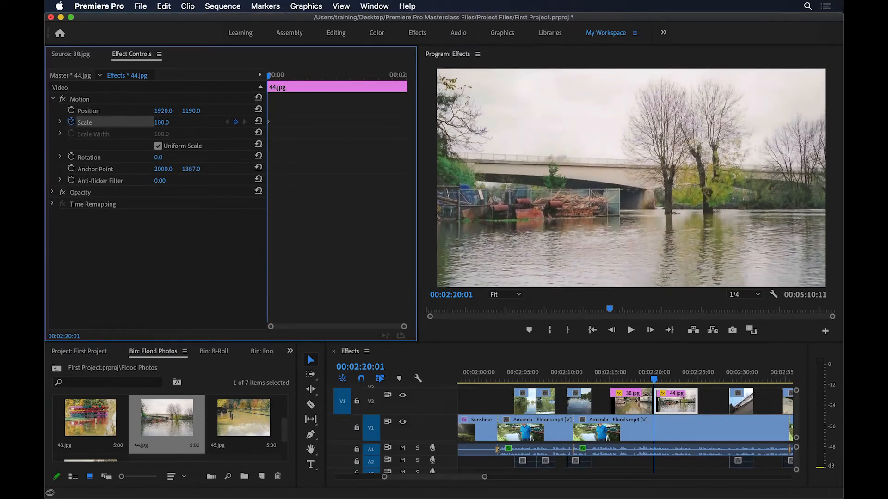
left_click(71, 111)
At 44.jpg's last frame, 00:02:25:00, set the Scale to 110 and the vertical Position to 964.
left_click_drag(372, 77, 408, 74)
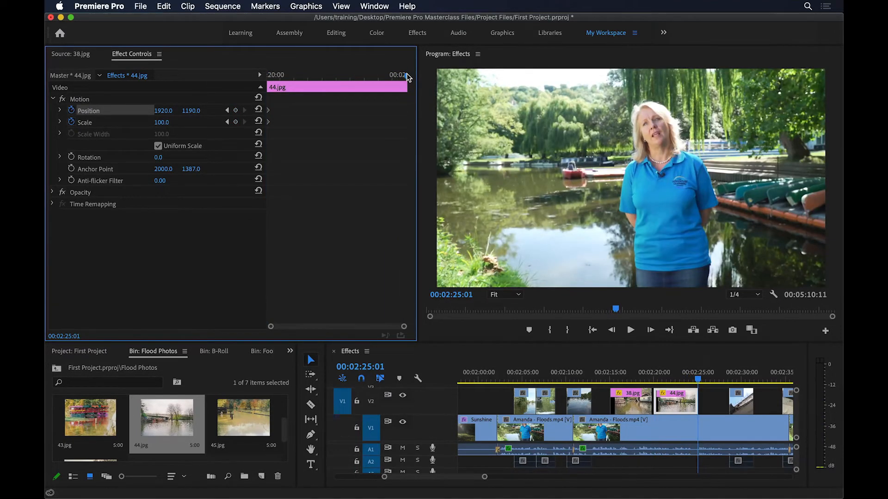
left_click(407, 73)
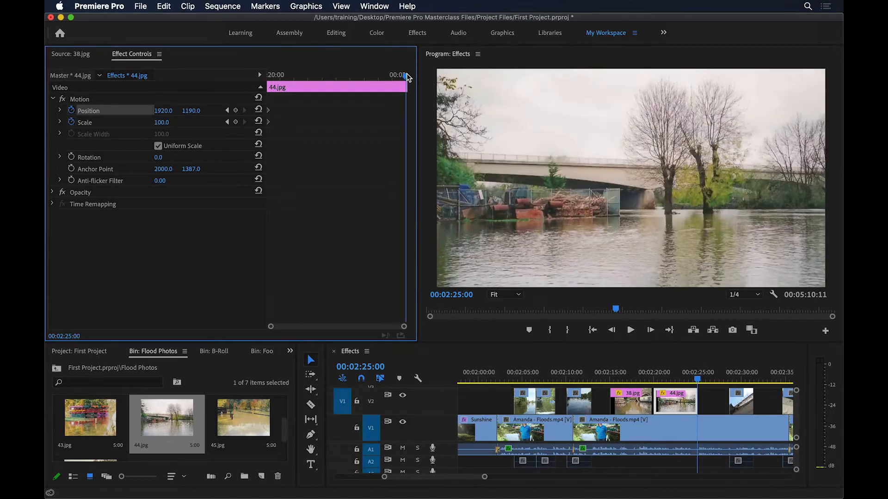
left_click(179, 119)
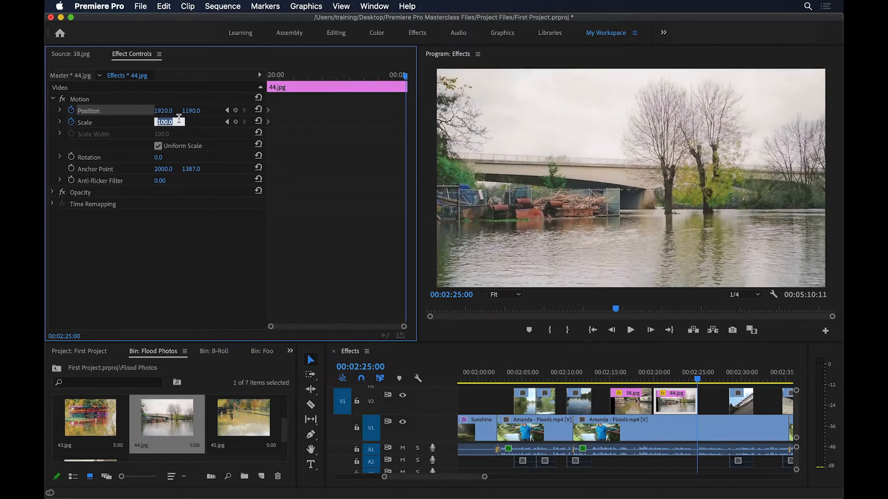
type("11")
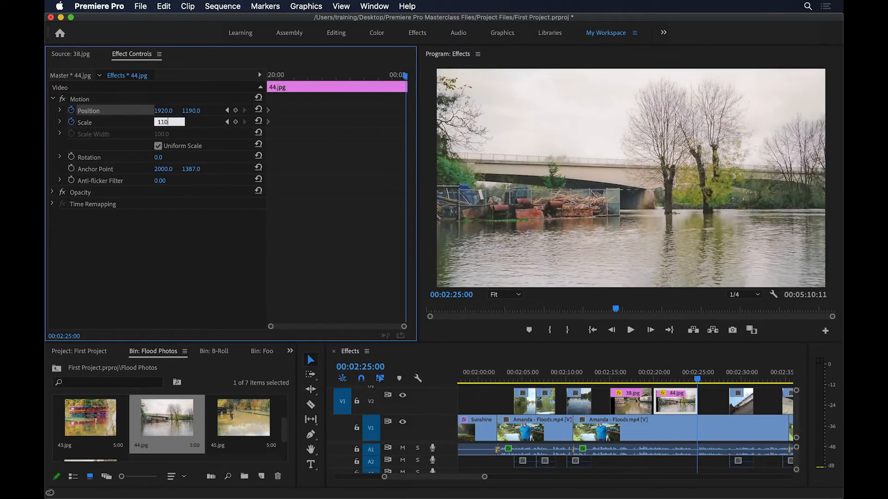
type("0")
key("Return")
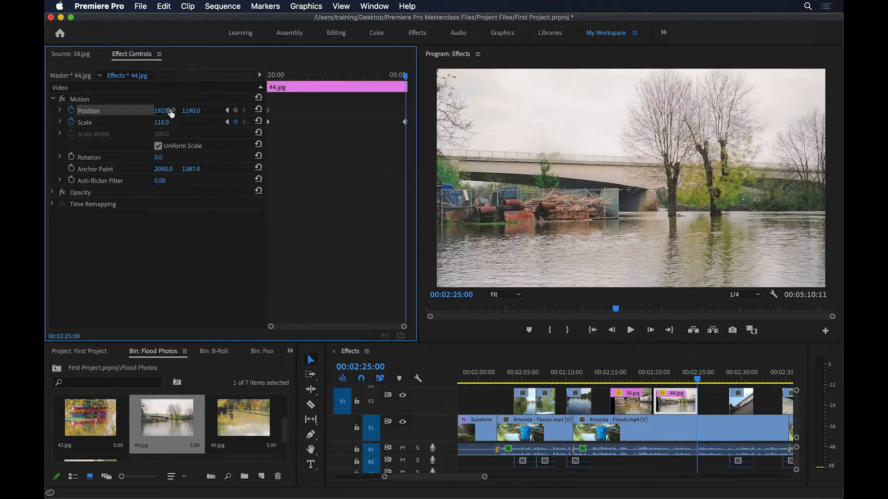
left_click_drag(191, 110, 56, 146)
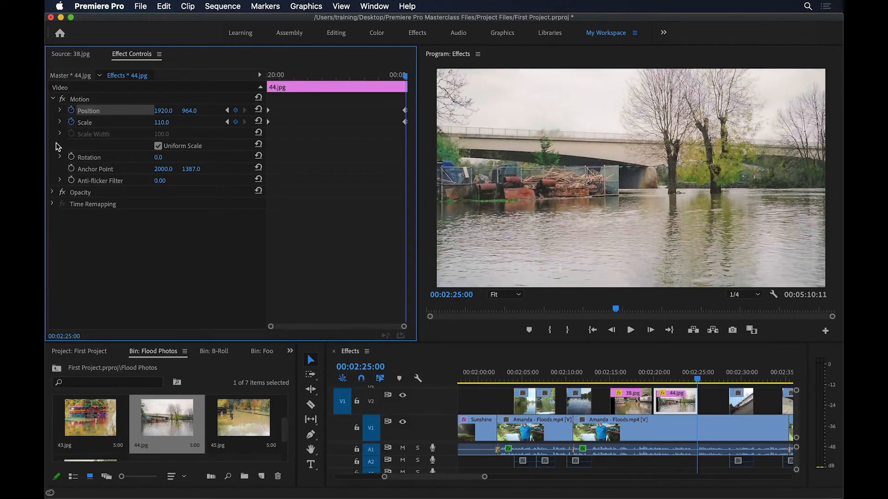
Play back the 44.jpg animation from its first frame, and scrub through the end of 38.jpg toward the cut.
left_click_drag(276, 75, 255, 74)
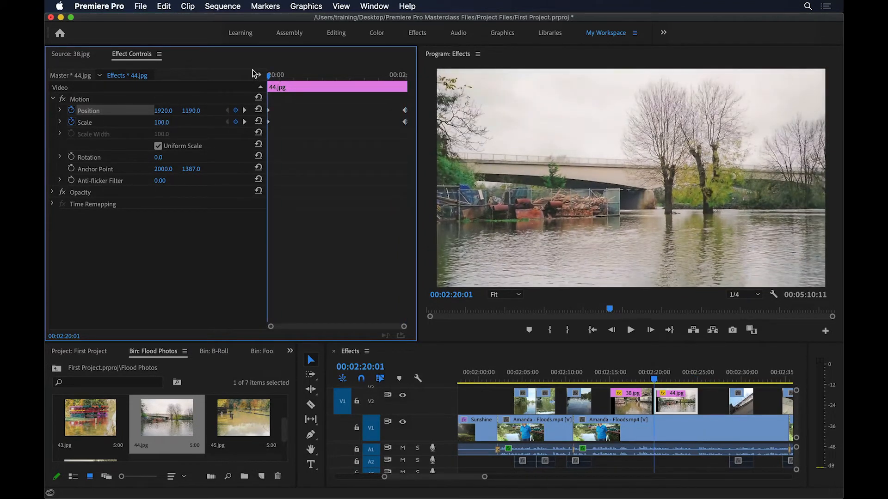
key("space")
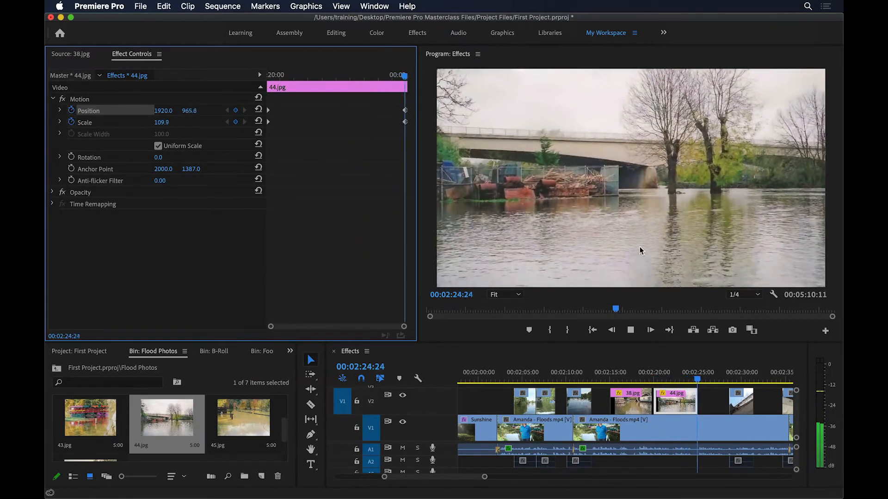
key("space")
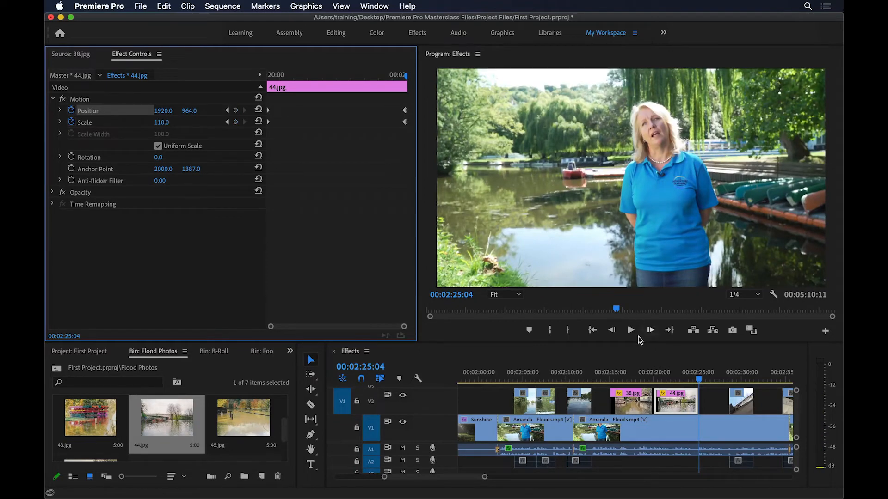
mouse_move(634, 379)
left_mouse_down()
mouse_move(659, 378)
mouse_move(650, 383)
left_mouse_up()
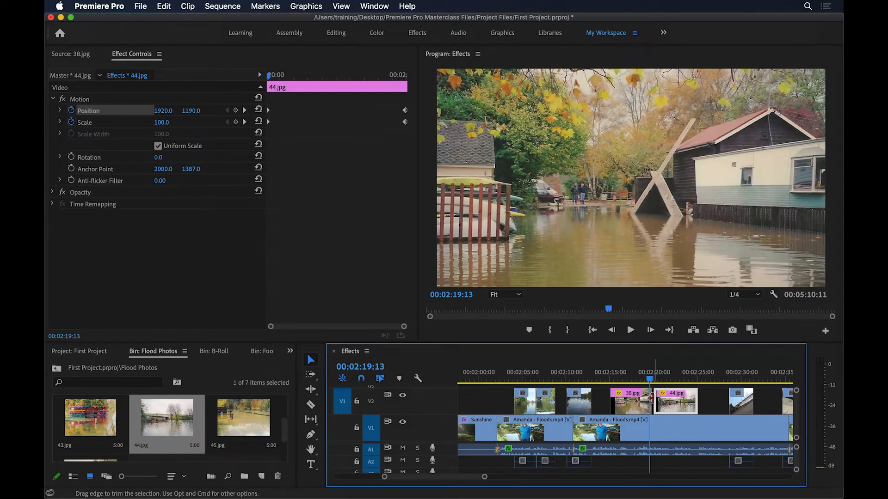
Apply the default transition at the cut between 38.jpg and 44.jpg, and scrub across it.
right_click(652, 399)
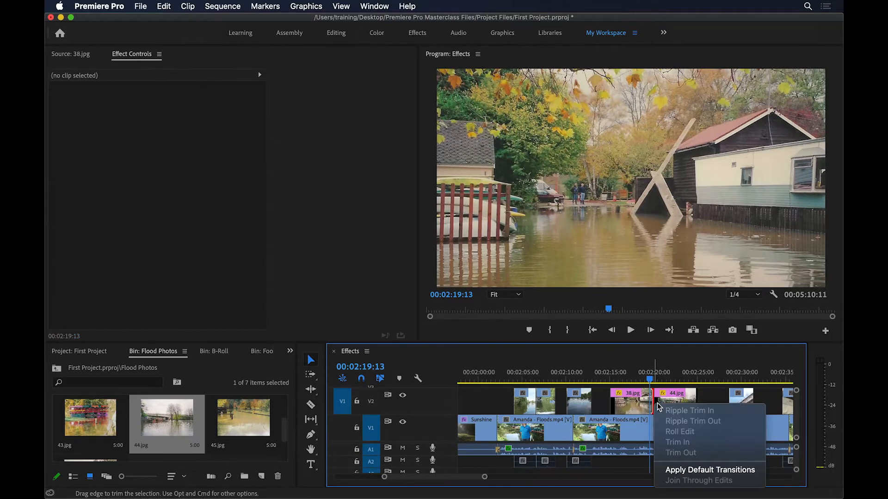
left_click(680, 468)
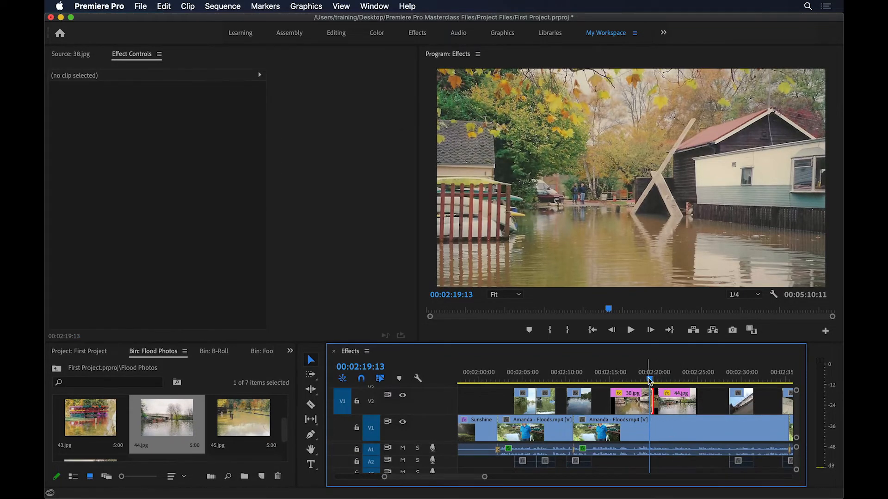
left_click_drag(648, 377, 656, 376)
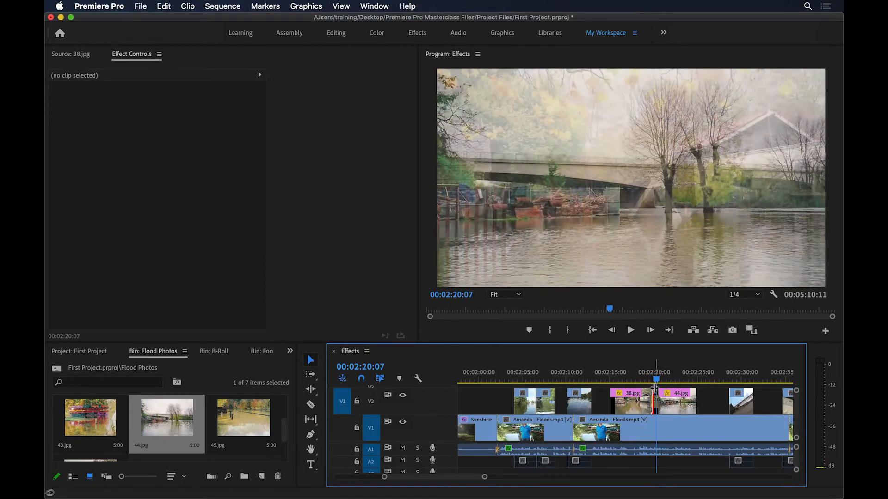
Lengthen the Cross Dissolve between 38.jpg and 44.jpg to a duration of about 00:00:02:19.
left_click_drag(484, 477, 463, 481)
left_click(621, 404)
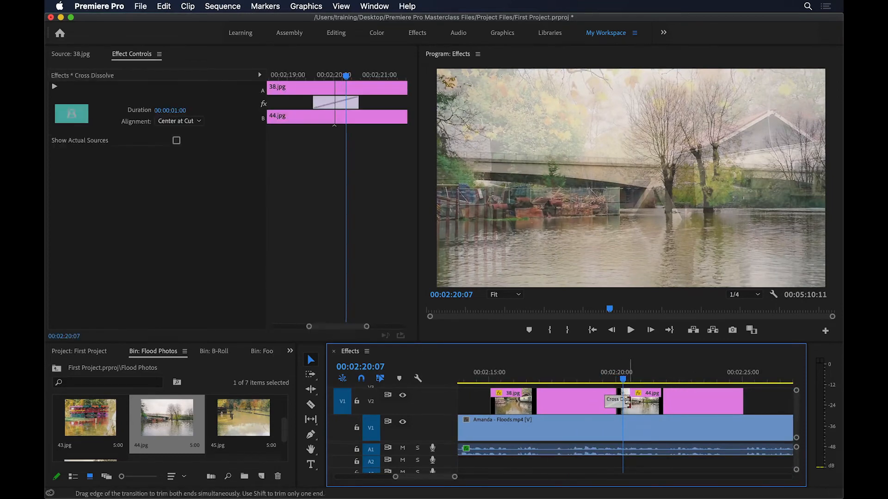
left_click_drag(621, 403, 651, 403)
Play and scrub through the lengthened Cross Dissolve to check how the photo movement behaves during it.
left_click(555, 378)
key("space")
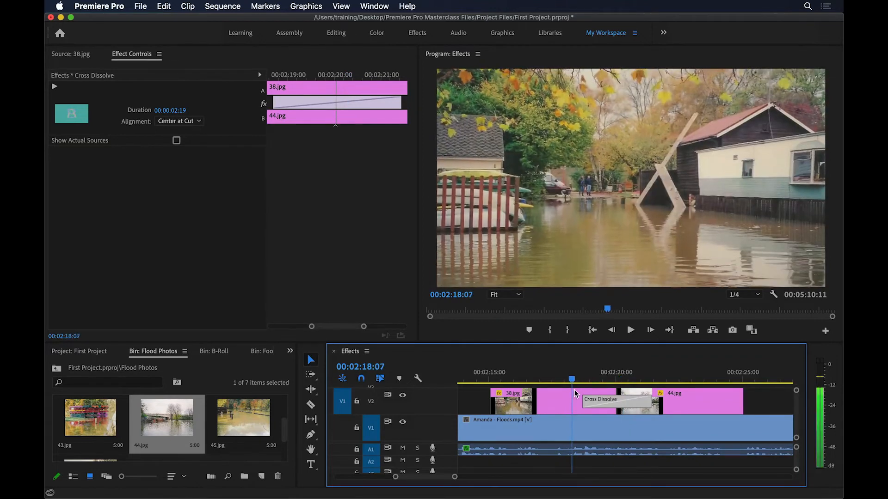
key("space")
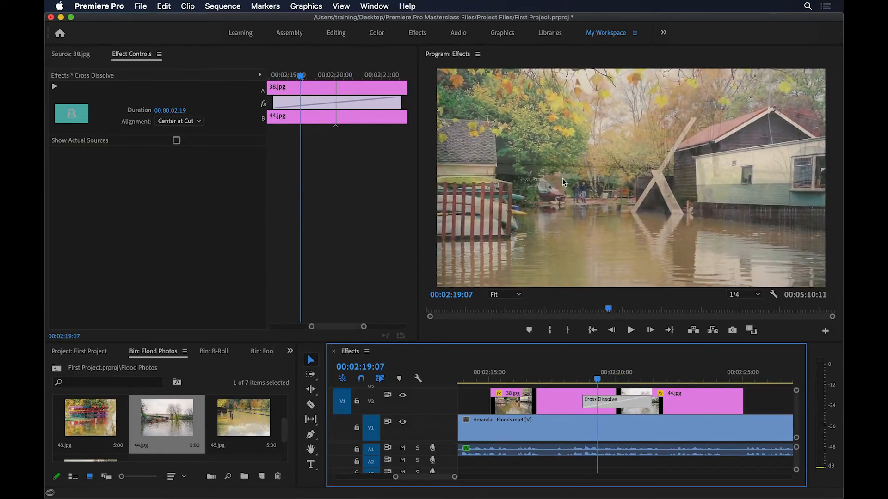
left_click(542, 379)
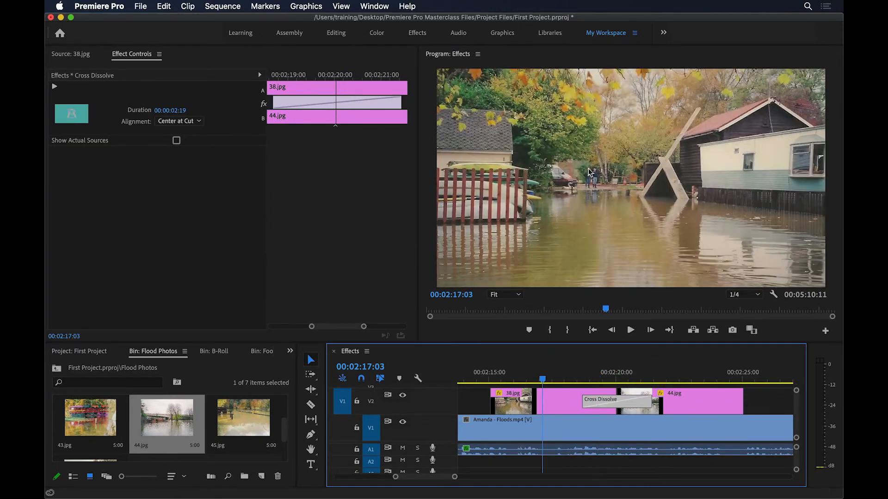
left_click_drag(566, 378, 618, 382)
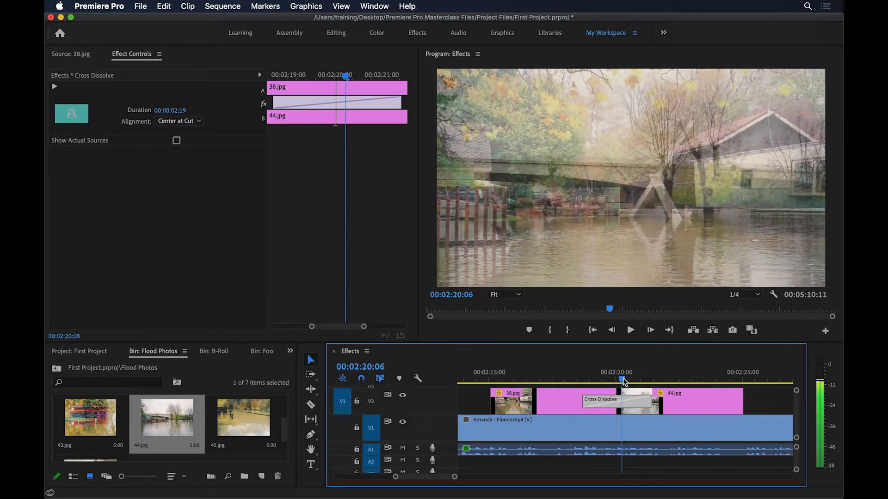
Move 38.jpg's last Position and Scale keyframes to the end of the Cross Dissolve, and 44.jpg's first Position and Scale keyframes to its start.
left_click_drag(623, 381, 617, 385)
left_click(567, 405)
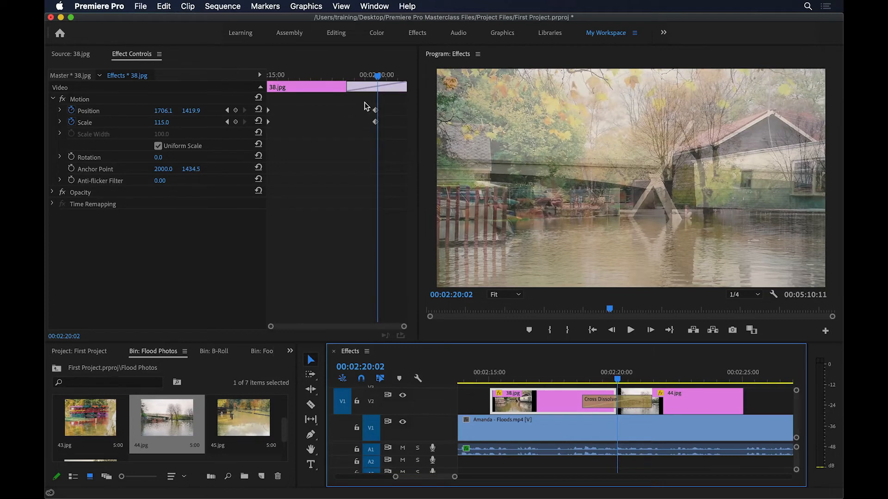
left_click_drag(366, 107, 408, 125)
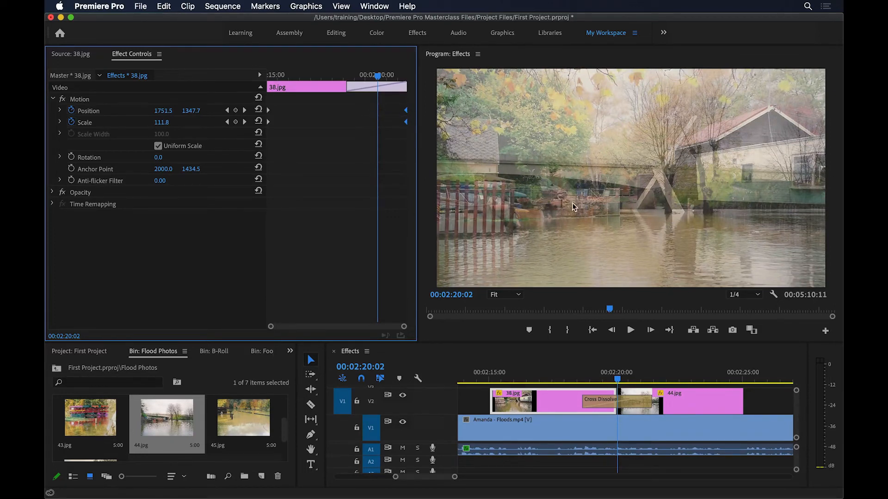
left_click(683, 394)
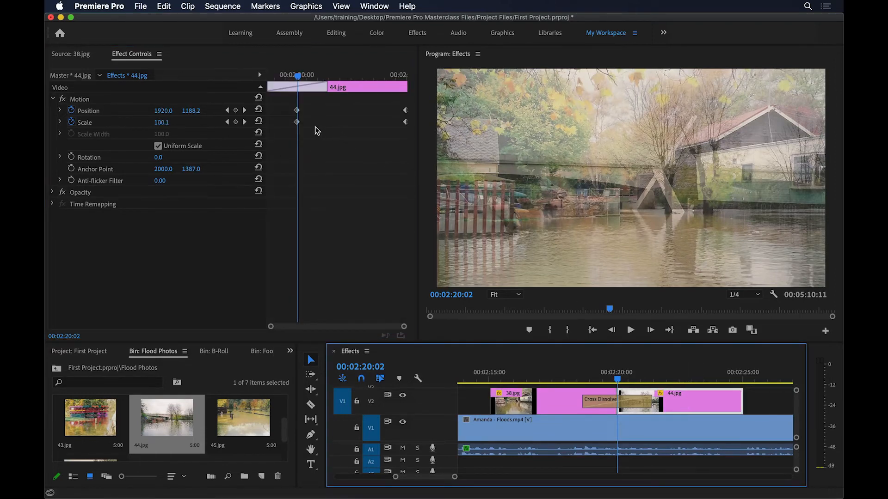
left_click_drag(315, 130, 268, 115)
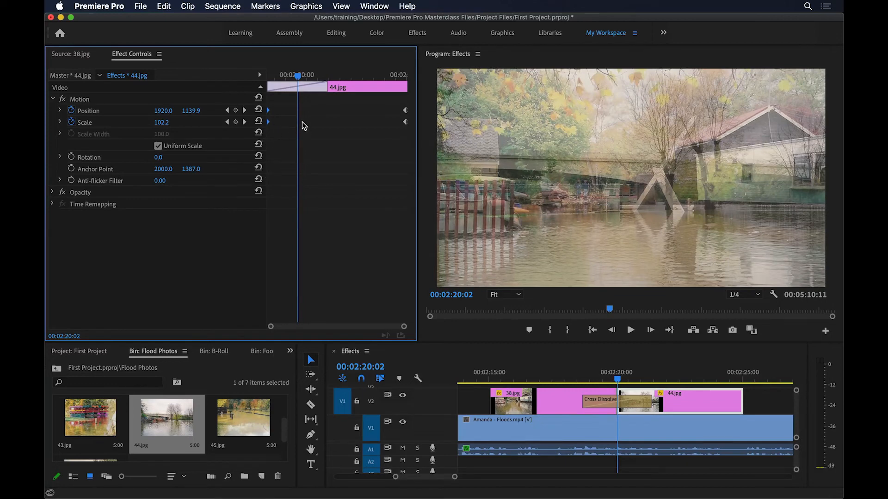
Scrub back to the start of the Cross Dissolve, and play from before it to check the photo movement throughout.
left_click_drag(290, 80, 268, 78)
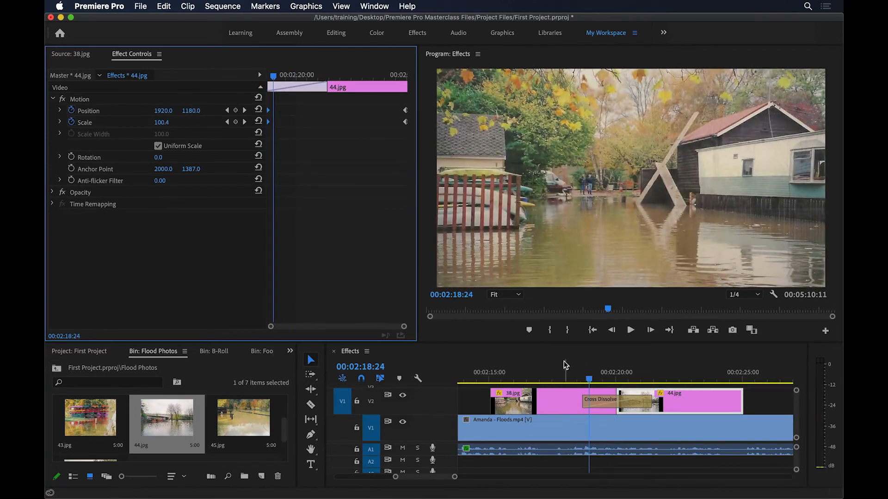
left_click(545, 377)
key("space")
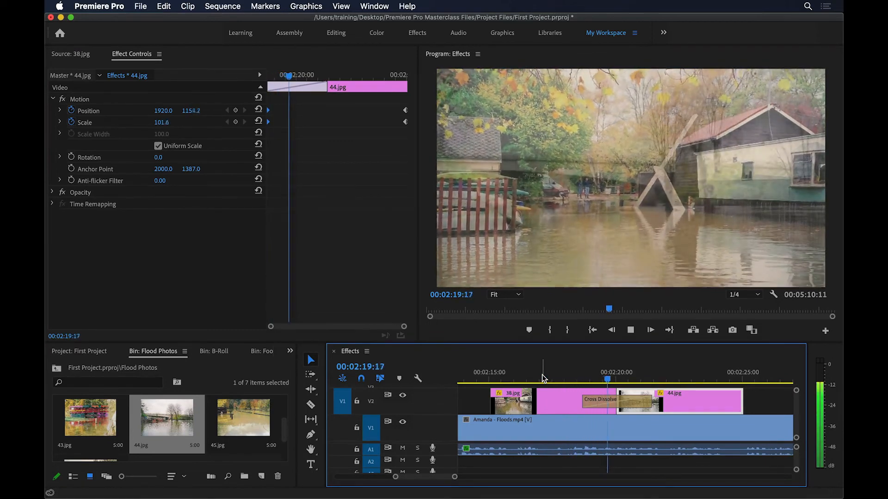
key("space")
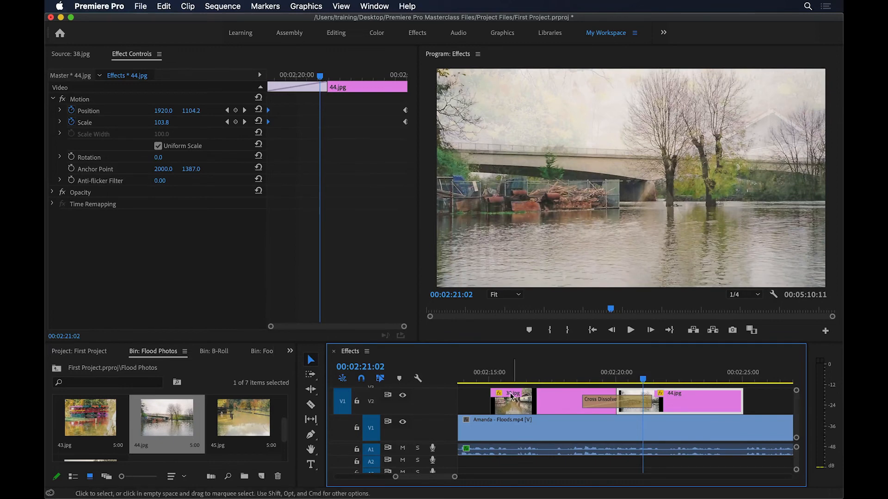
Apply the default transition to the start of 38.jpg and to the end of 44.jpg on V2.
right_click(493, 402)
left_click(534, 471)
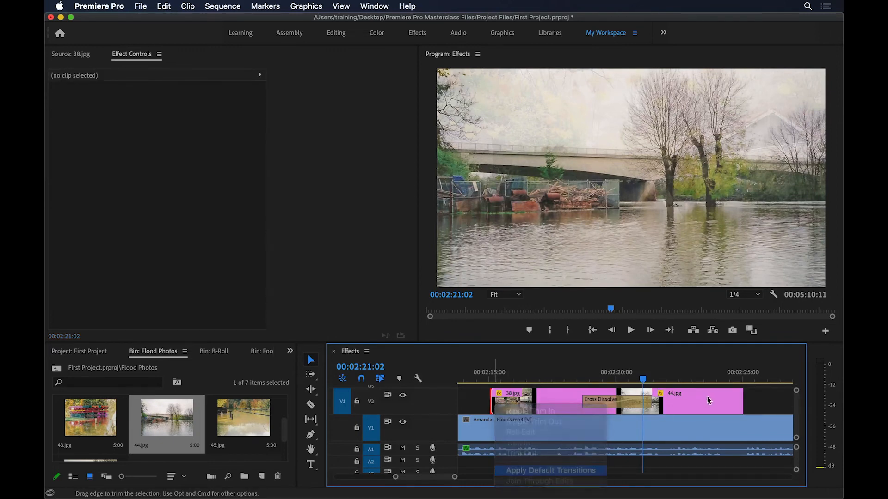
right_click(740, 400)
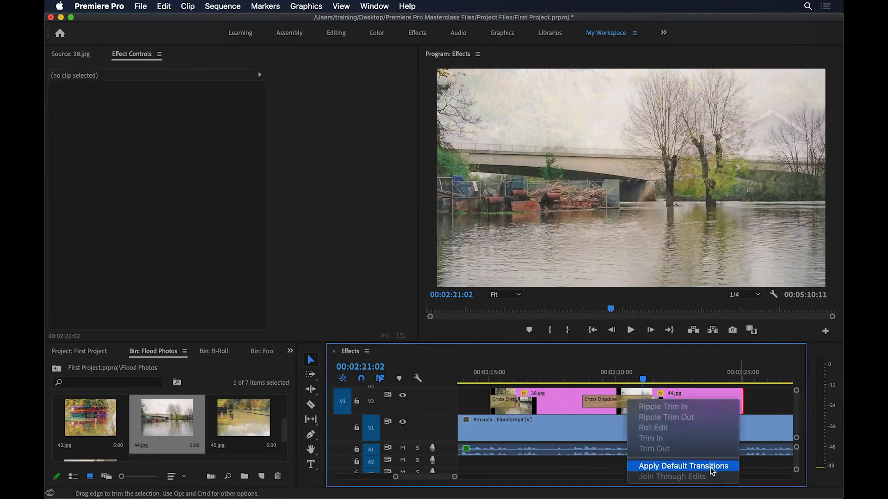
left_click(683, 466)
Check the Motion keyframes of 38.jpg and 44.jpg against their outer dissolves, and play the whole photo sequence from 00:02:14:15.
left_click(536, 406)
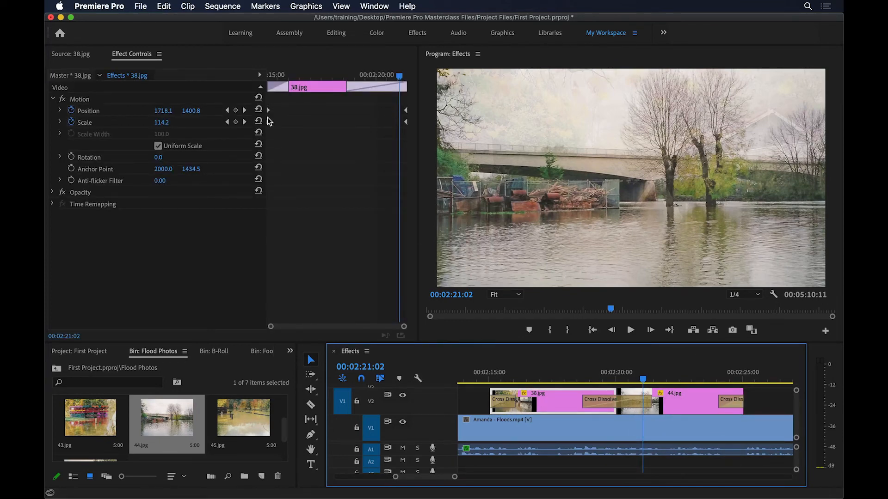
left_click(700, 411)
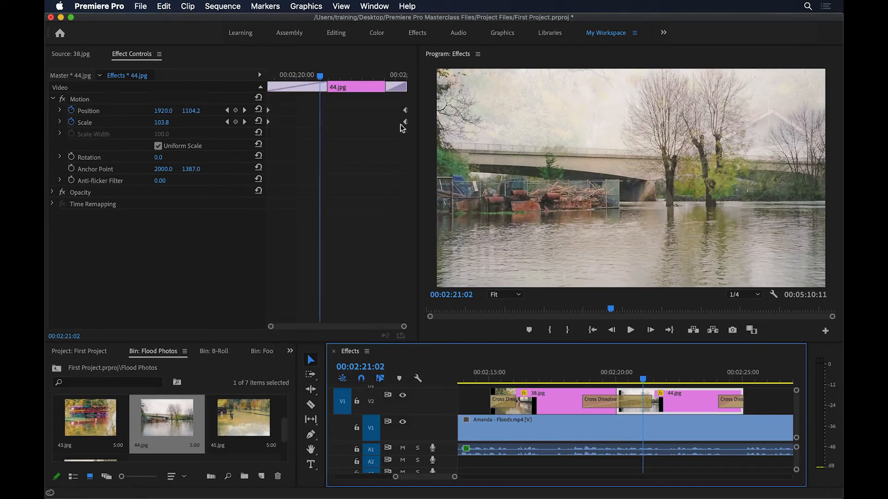
left_click(479, 376)
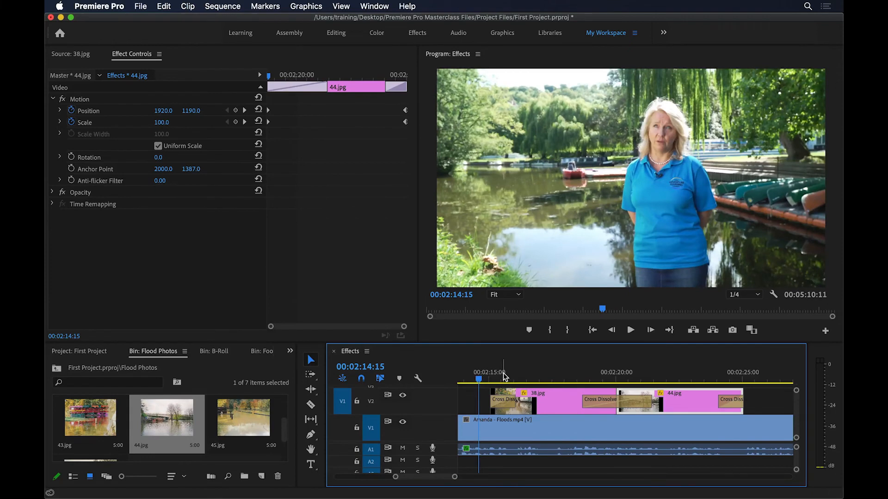
key("space")
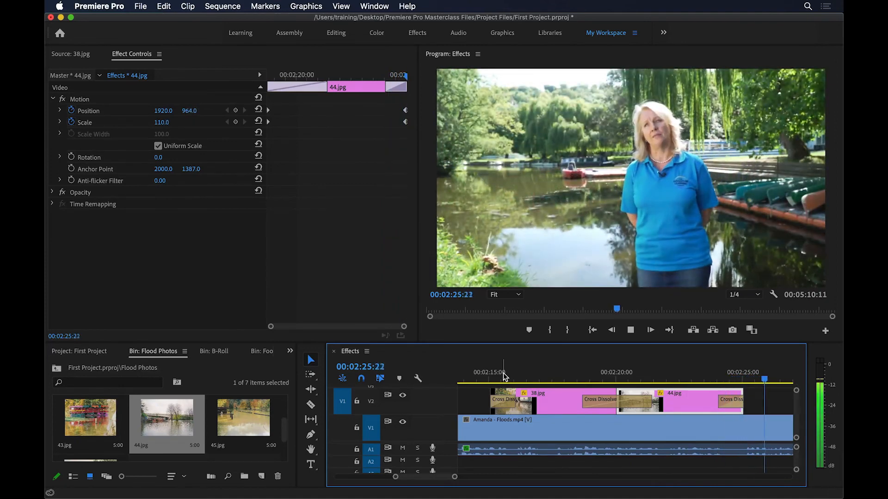
key("space")
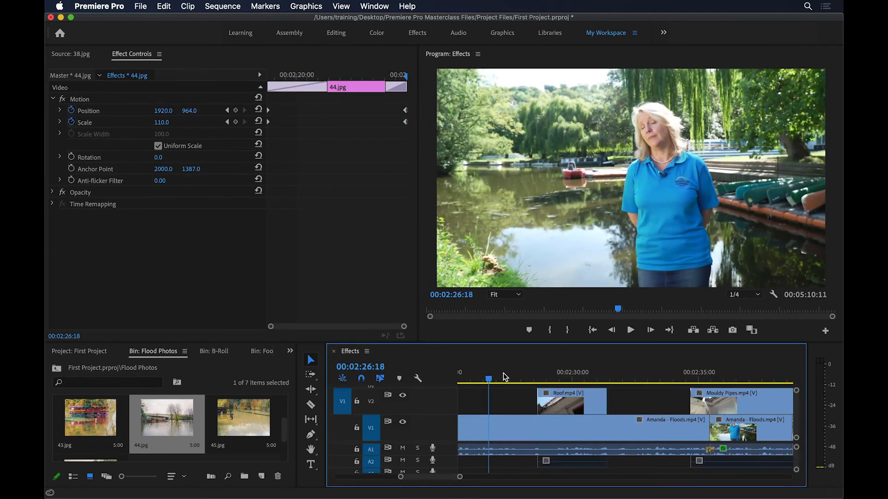